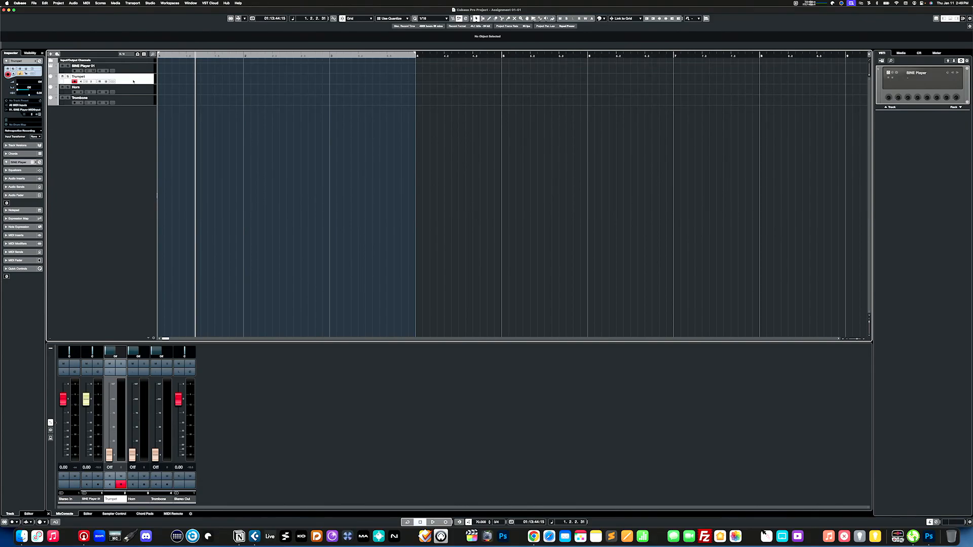
# Open the SINE Player 01 track's instrument window and move it clear of the track list.
pyautogui.click(95, 72)
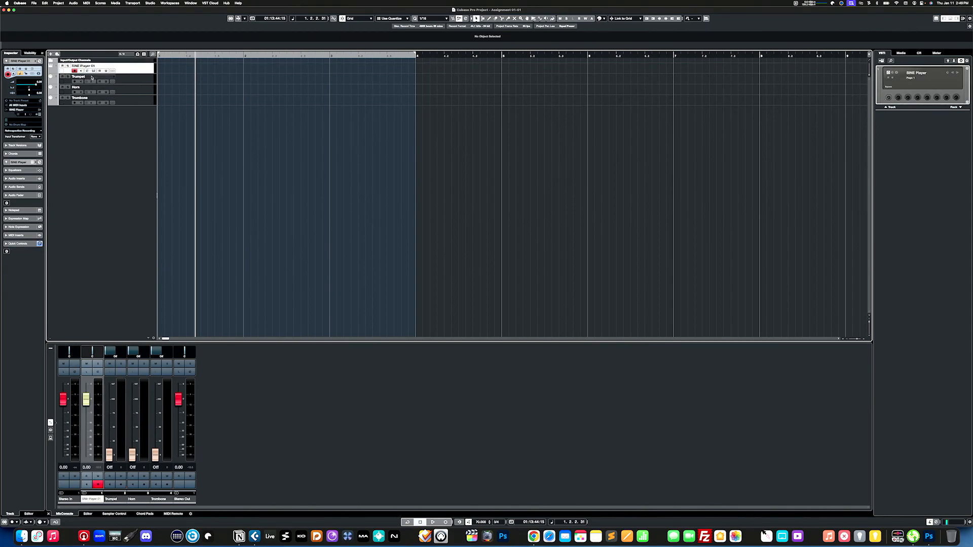
pyautogui.click(94, 71)
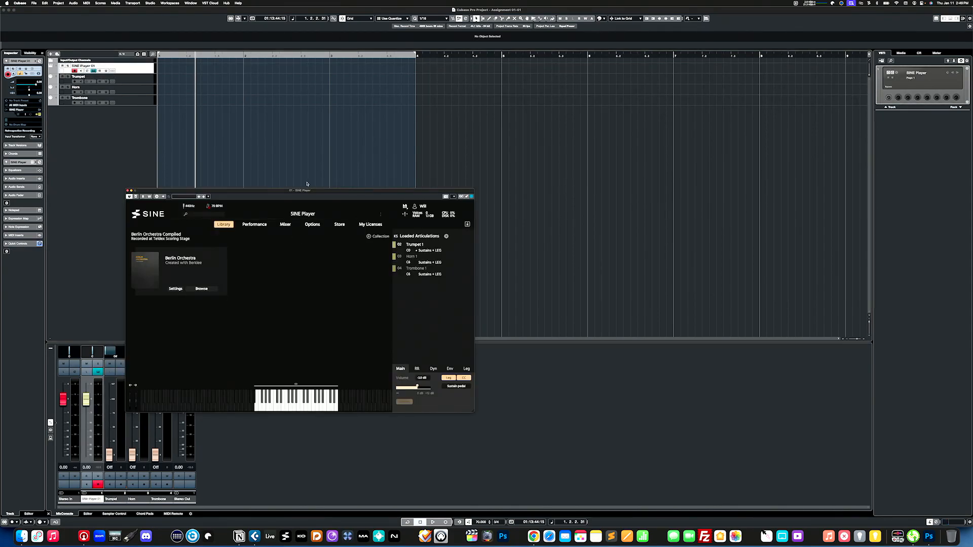
pyautogui.moveTo(312, 191); pyautogui.dragTo(462, 195)
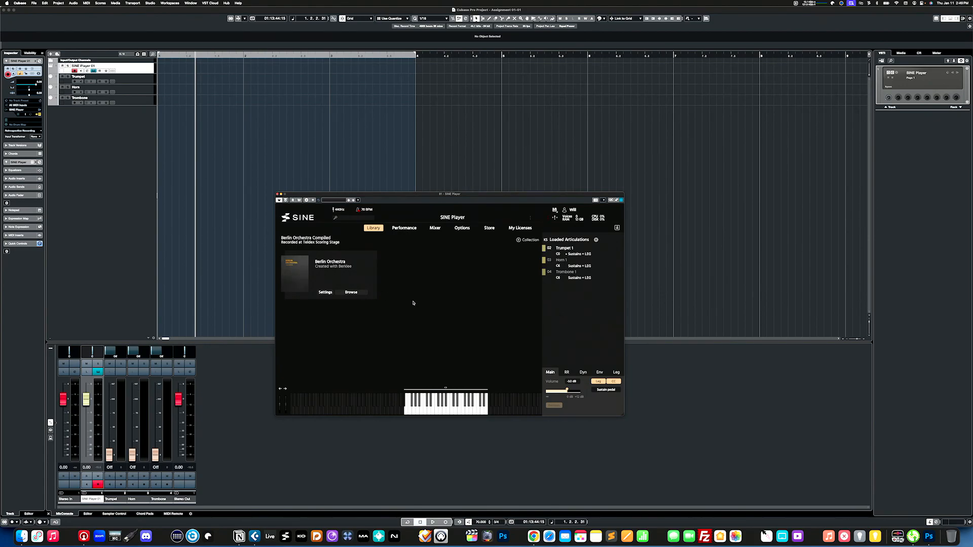
# Review the Trumpet, Horn and Trombone MIDI tracks by selecting them together and one at a time.
pyautogui.click(131, 80)
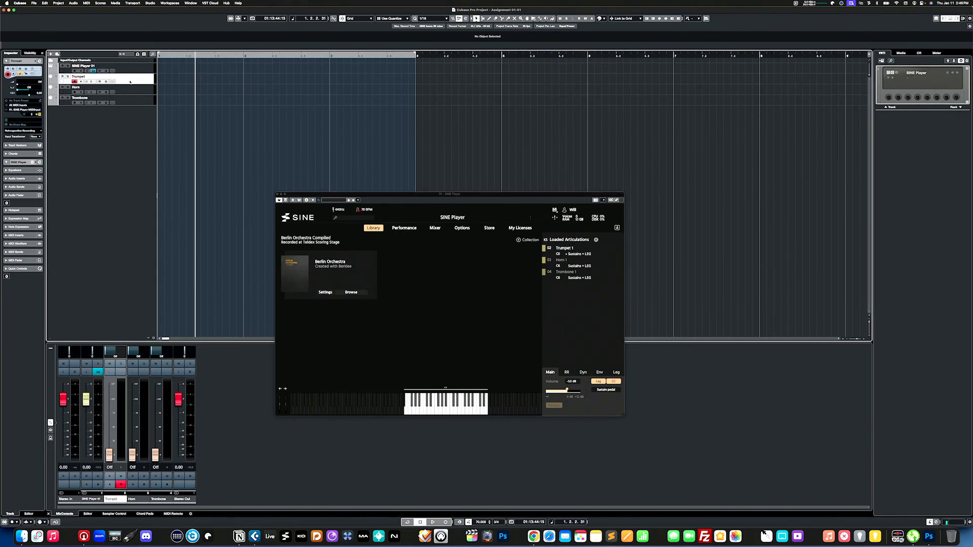
pyautogui.keyDown('shift'); pyautogui.click(131, 102); pyautogui.keyUp('shift')
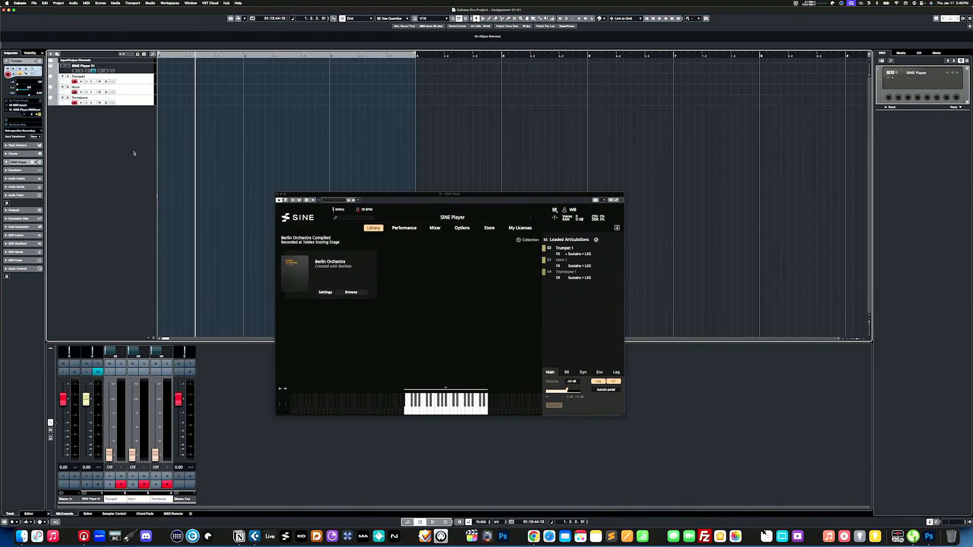
pyautogui.click(128, 101)
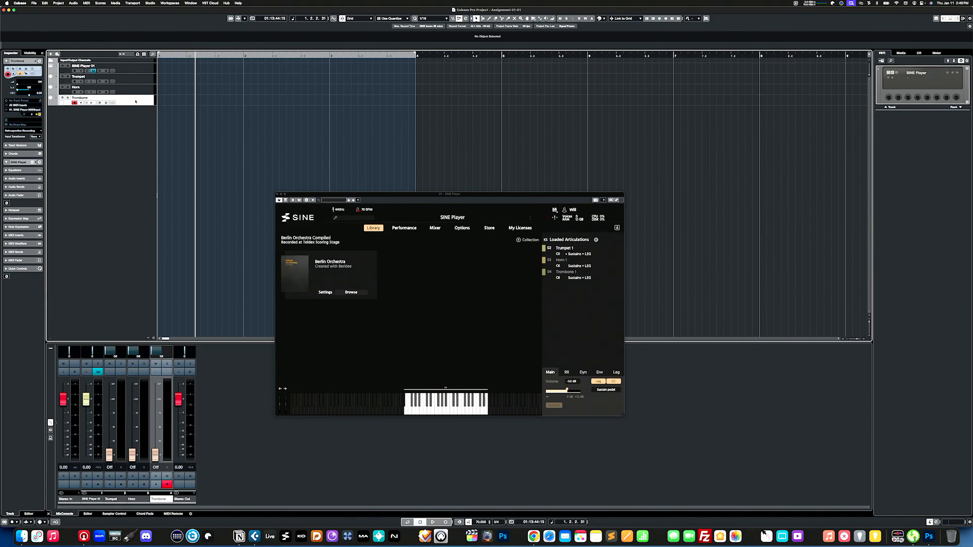
pyautogui.click(133, 90)
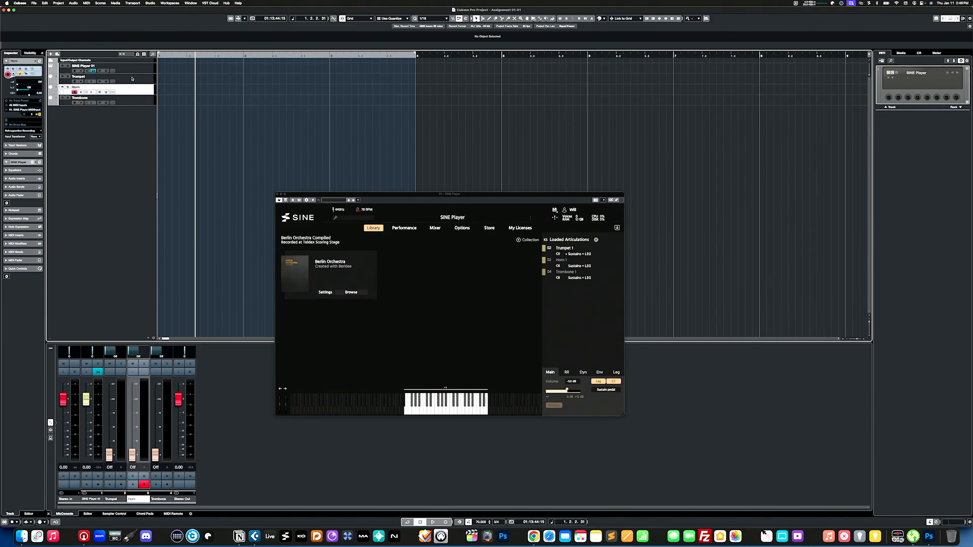
pyautogui.click(131, 79)
pyautogui.click(417, 341)
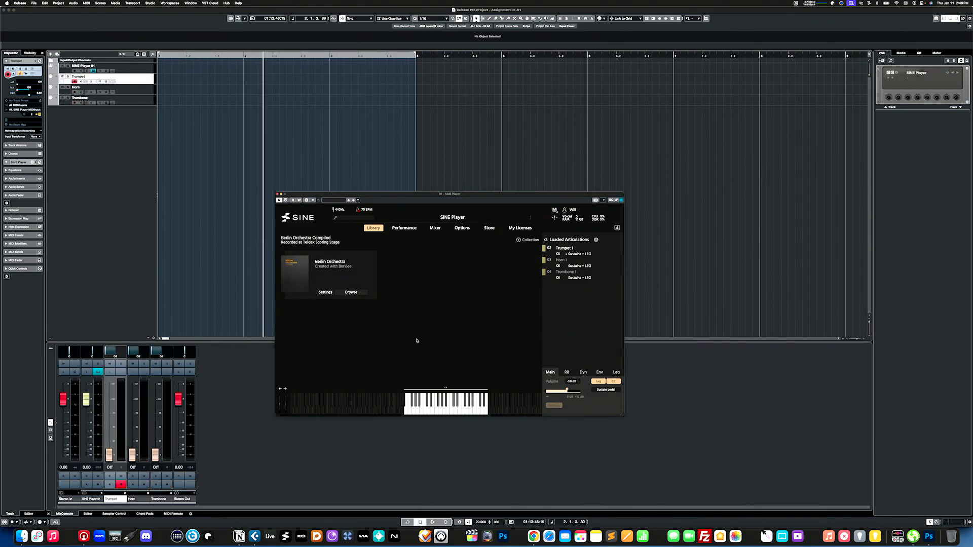
# Show the SINE Player's Mixer page and select the SINE Player 01 track.
pyautogui.click(434, 229)
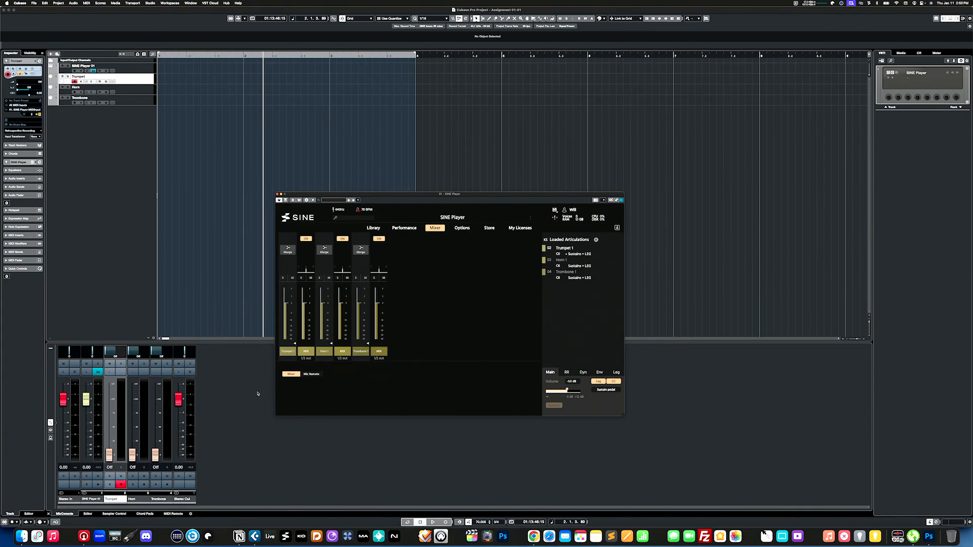
pyautogui.click(102, 174)
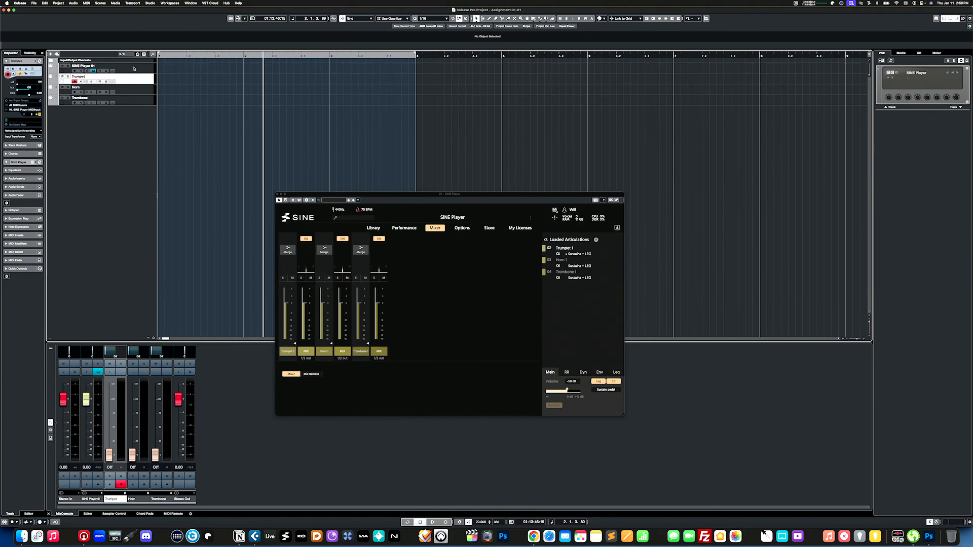
pyautogui.click(134, 69)
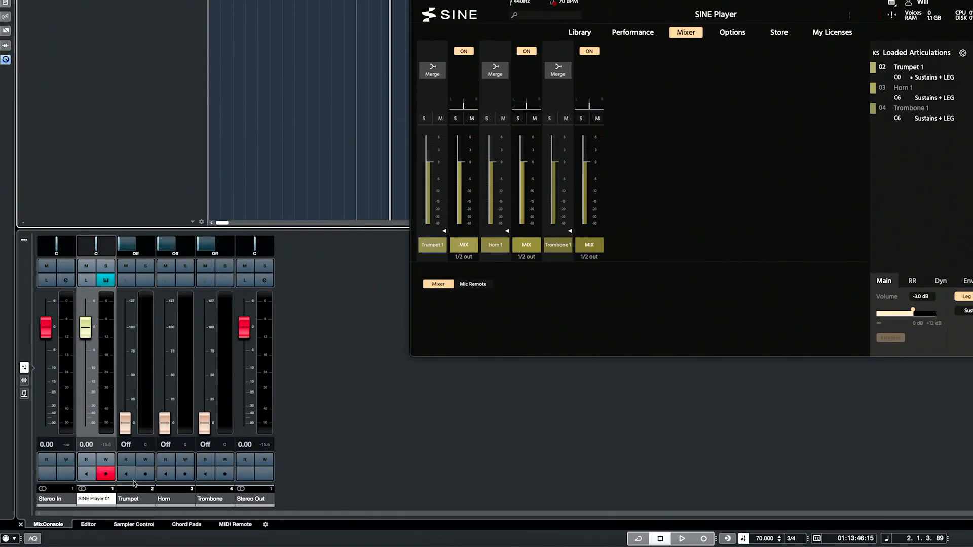
# Inspect the Trumpet and Horn MIDI channel strips in the MixConsole.
pyautogui.click(134, 499)
pyautogui.click(183, 499)
pyautogui.press('Down')
pyautogui.click(185, 502)
pyautogui.click(133, 501)
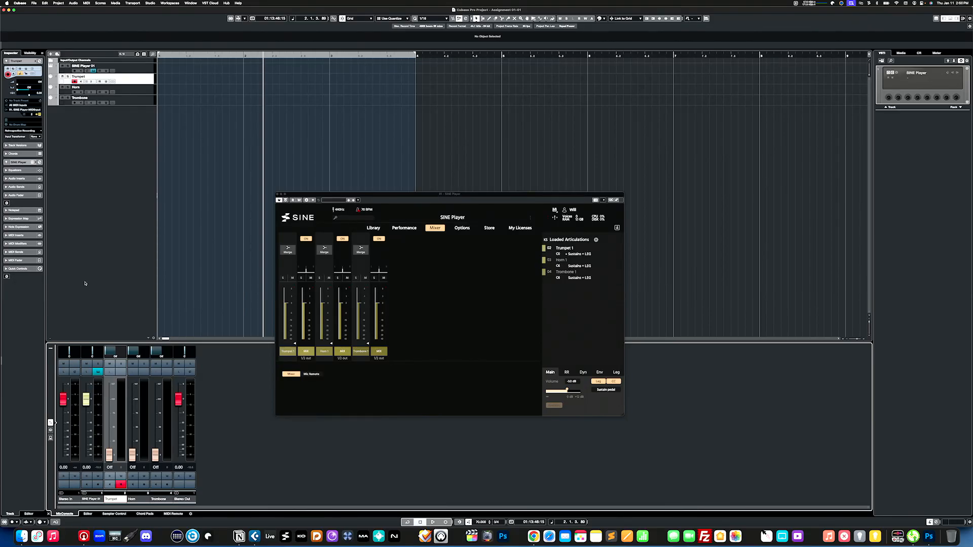
# Activate the additional stereo outputs 3/4 and 5/6 for the SINE Player instrument.
pyautogui.click(125, 71)
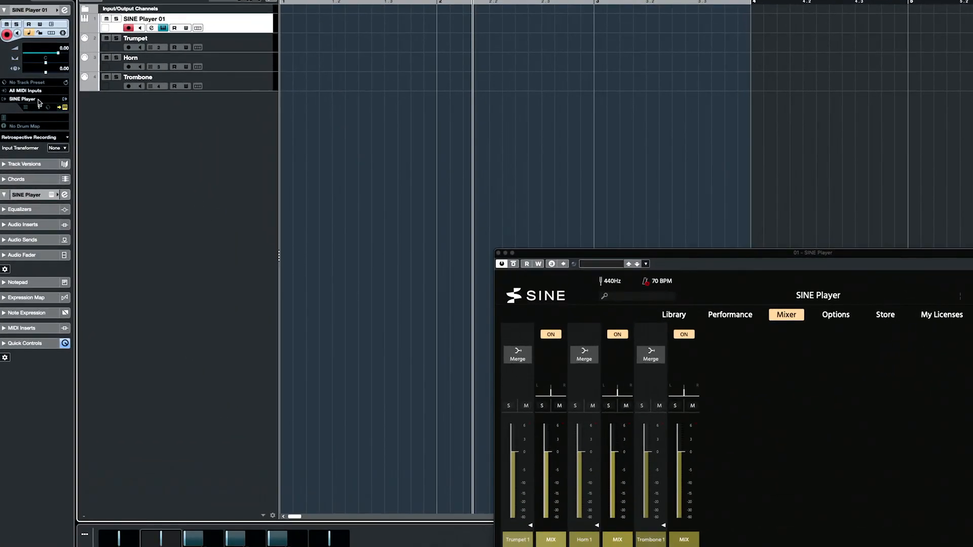
pyautogui.click(64, 102)
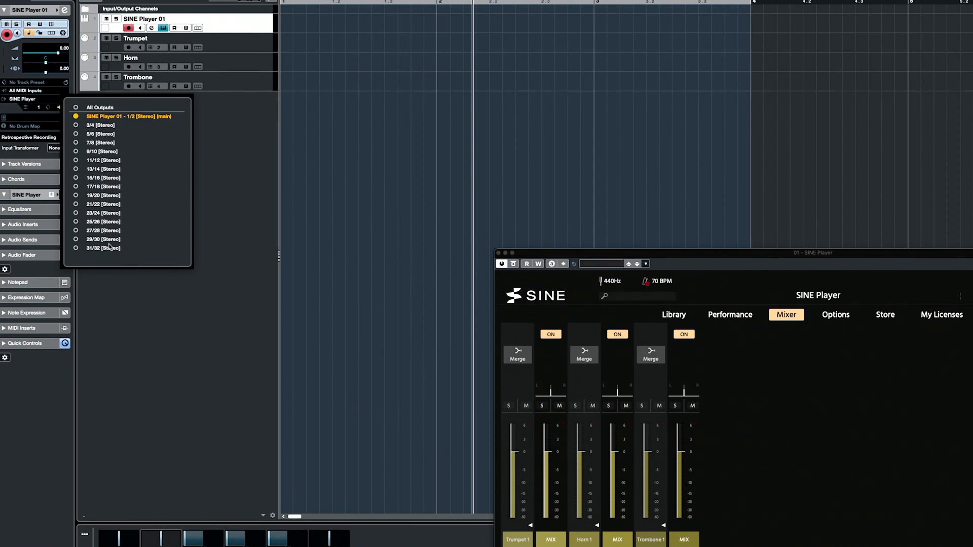
pyautogui.click(151, 302)
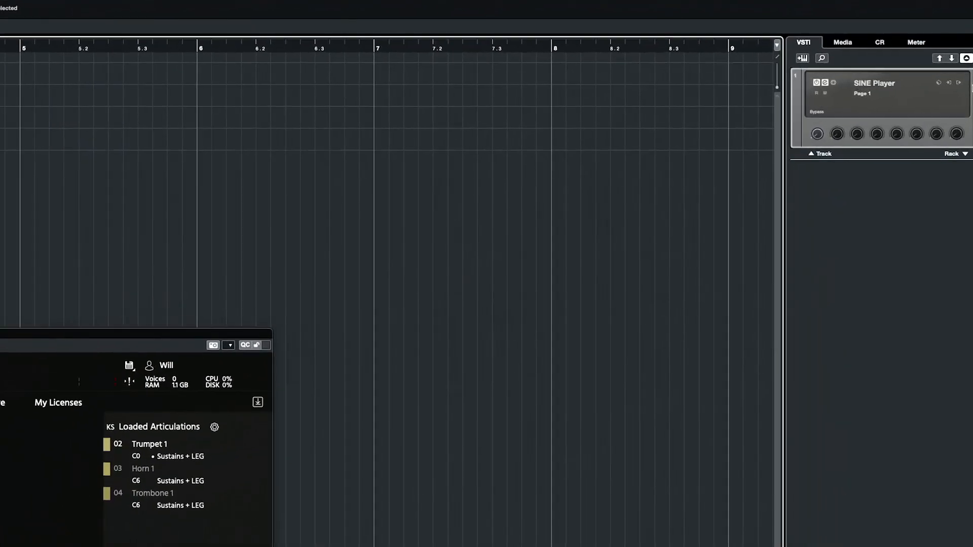
pyautogui.click(958, 82)
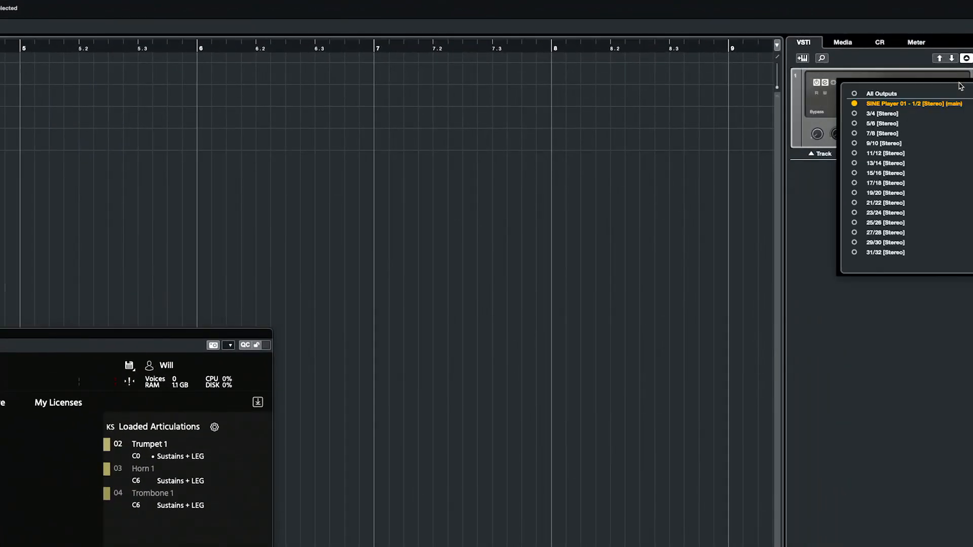
pyautogui.click(855, 115)
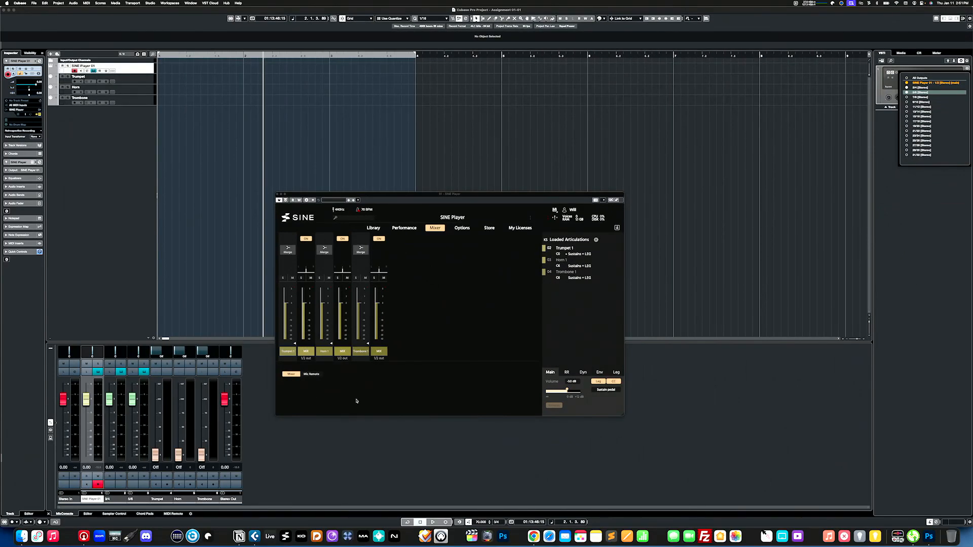
# In the SINE Player mixer, route the Horn 1 mix to output 3/4 and the Trombone 1 mix to output 5/6.
pyautogui.click(312, 197)
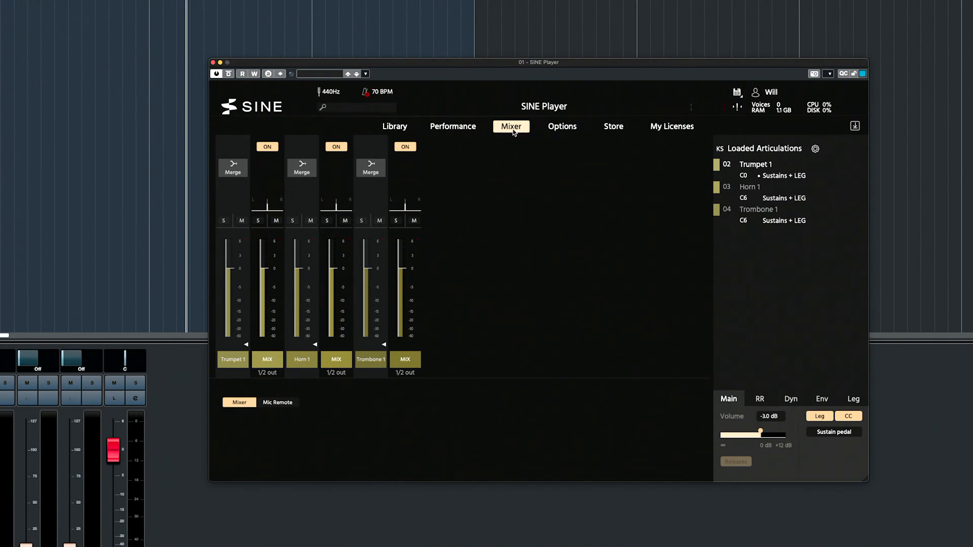
pyautogui.click(268, 374)
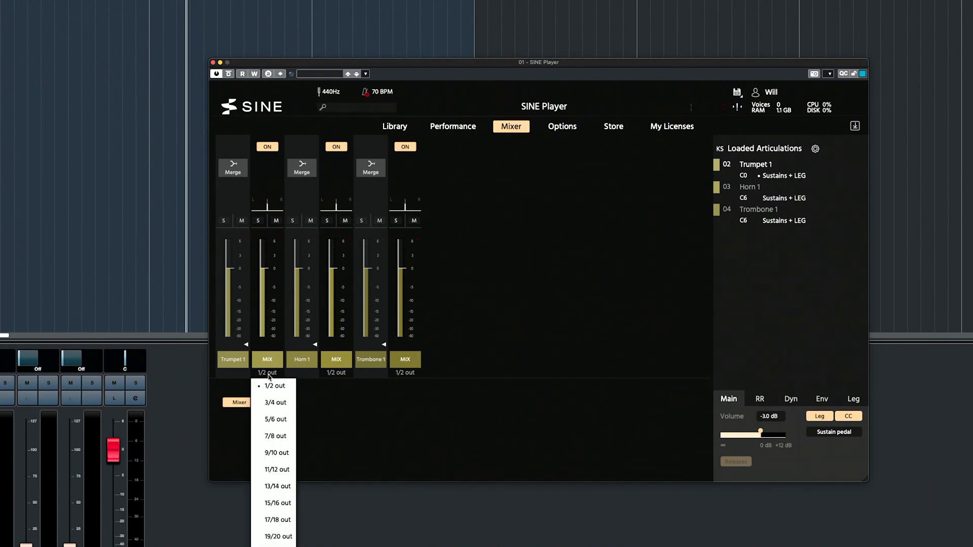
pyautogui.click(343, 374)
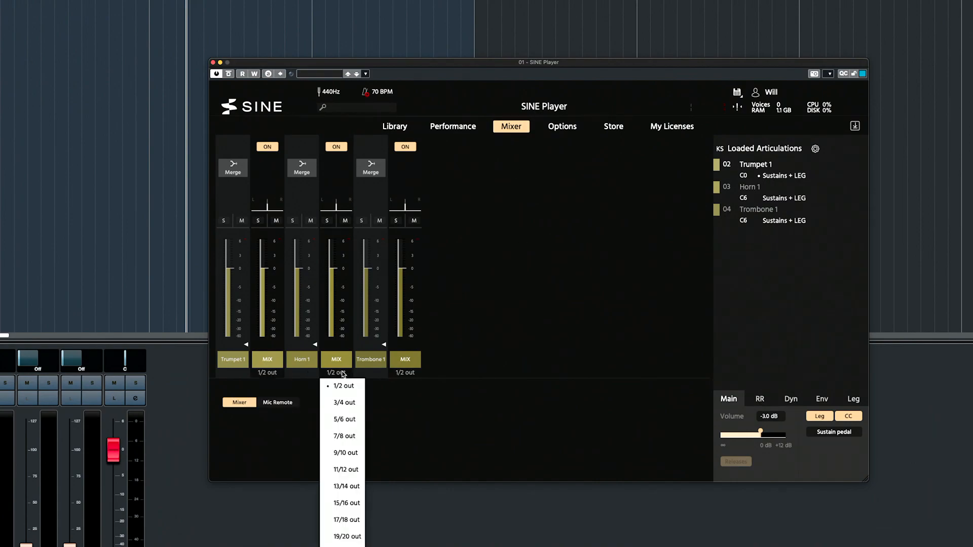
pyautogui.click(343, 402)
pyautogui.click(405, 373)
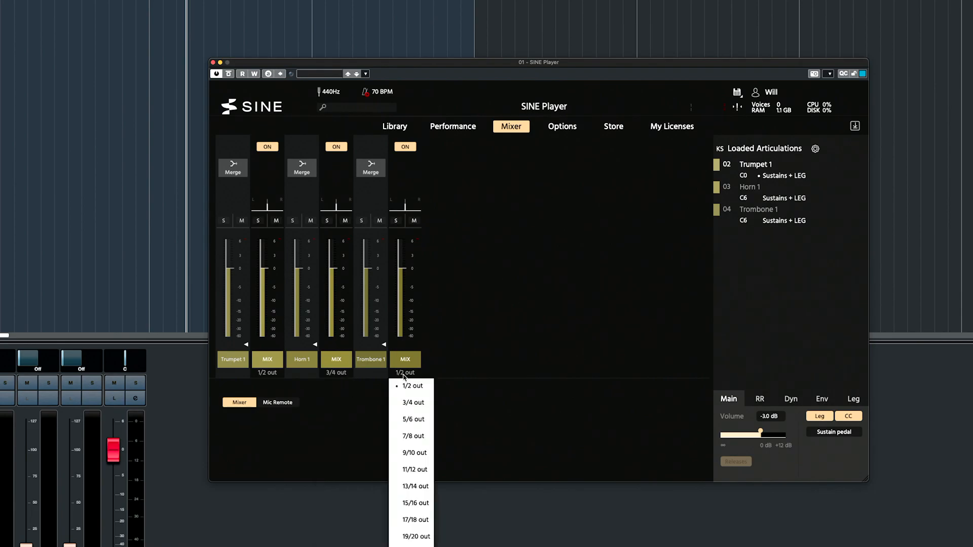
pyautogui.click(408, 418)
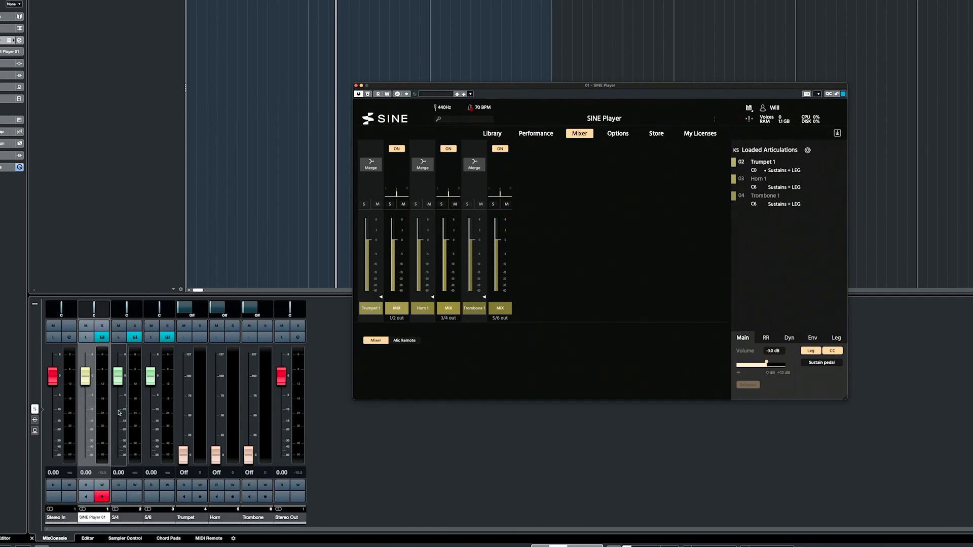
# Rename the SINE Player 01 channel in the MixConsole as Trumpet.
pyautogui.click(97, 518)
pyautogui.doubleClick(97, 517)
pyautogui.write('T')
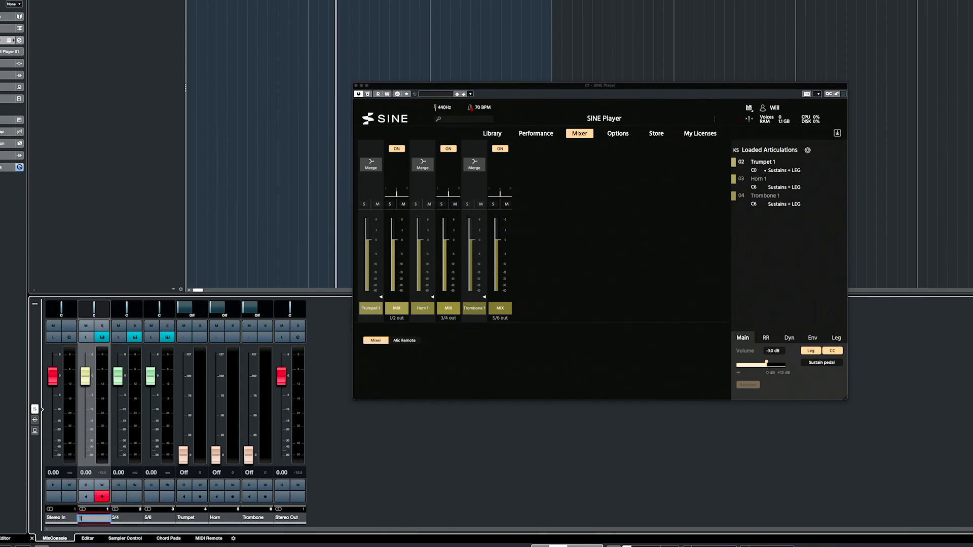
pyautogui.write('rumpet')
pyautogui.press('Return')
# Rename the 3/4 output channel as Horn and the 5/6 output channel as Trombone.
pyautogui.doubleClick(123, 519)
pyautogui.write('Ho')
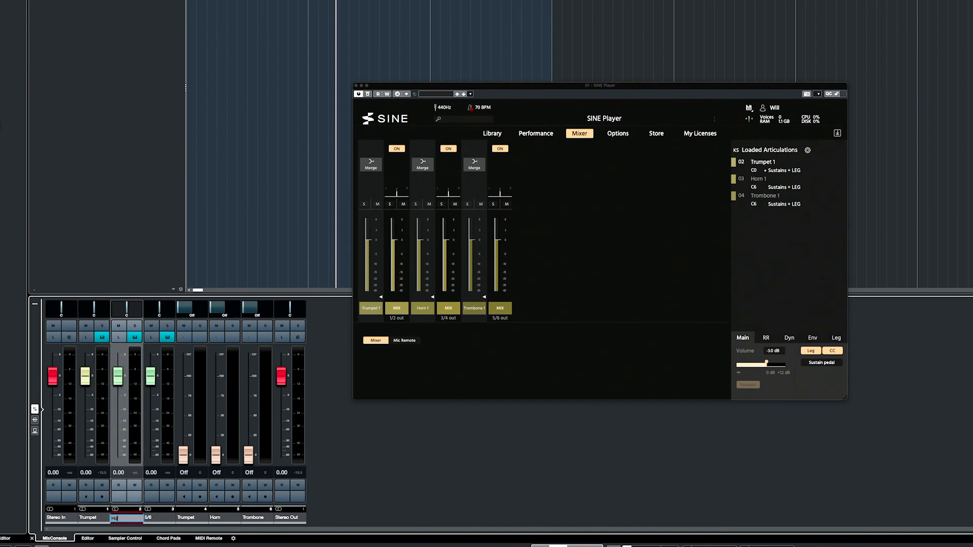
pyautogui.write('rn')
pyautogui.press('Return')
pyautogui.doubleClick(154, 519)
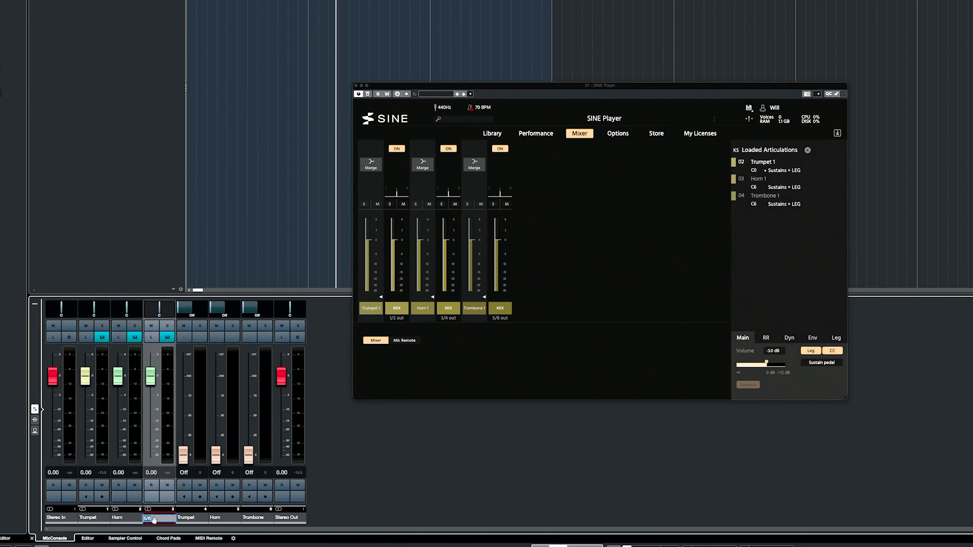
pyautogui.write('Trombone')
pyautogui.press('Return')
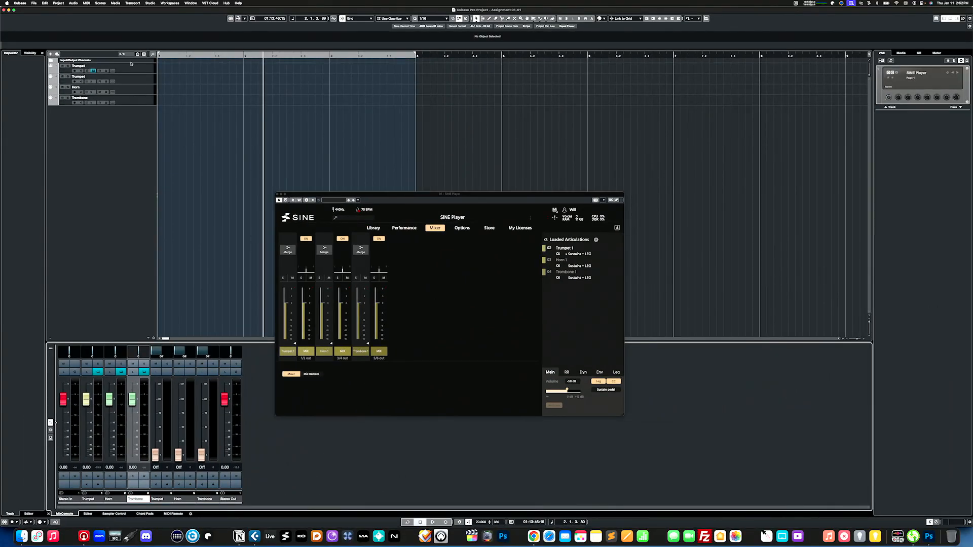
# Check the audio routing by selecting the Trumpet, Horn and Trombone MIDI tracks and watching the matching output channels' meters.
pyautogui.click(135, 82)
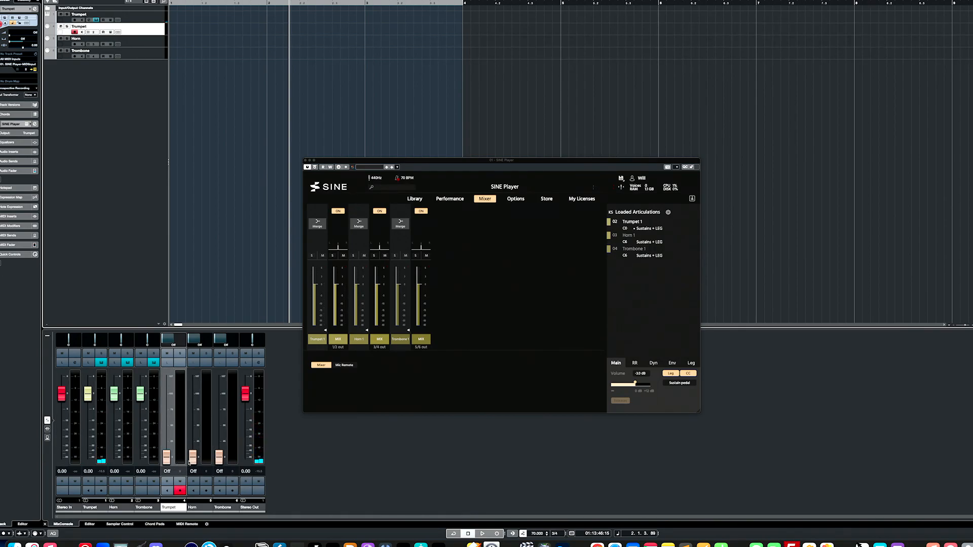
pyautogui.click(91, 507)
pyautogui.keyDown('shift'); pyautogui.click(143, 507); pyautogui.keyUp('shift')
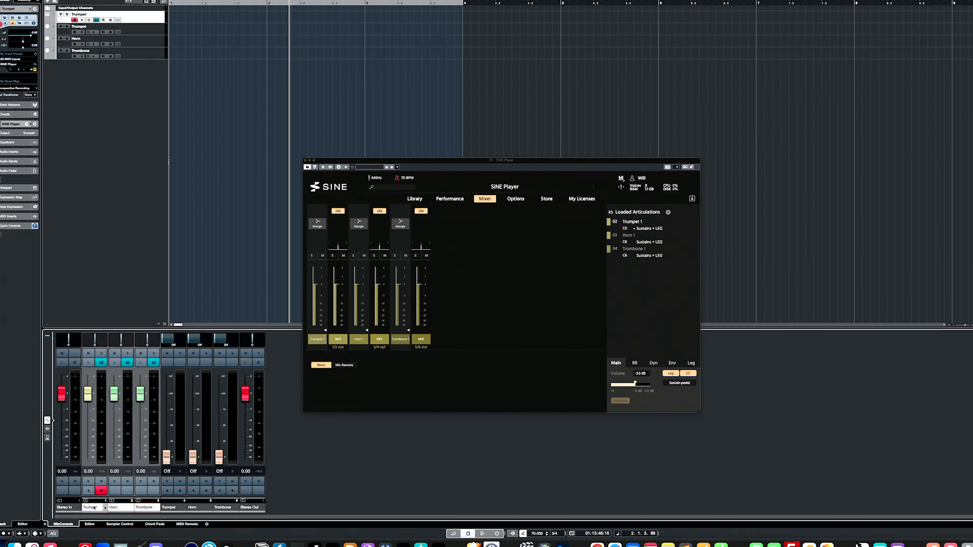
pyautogui.click(140, 40)
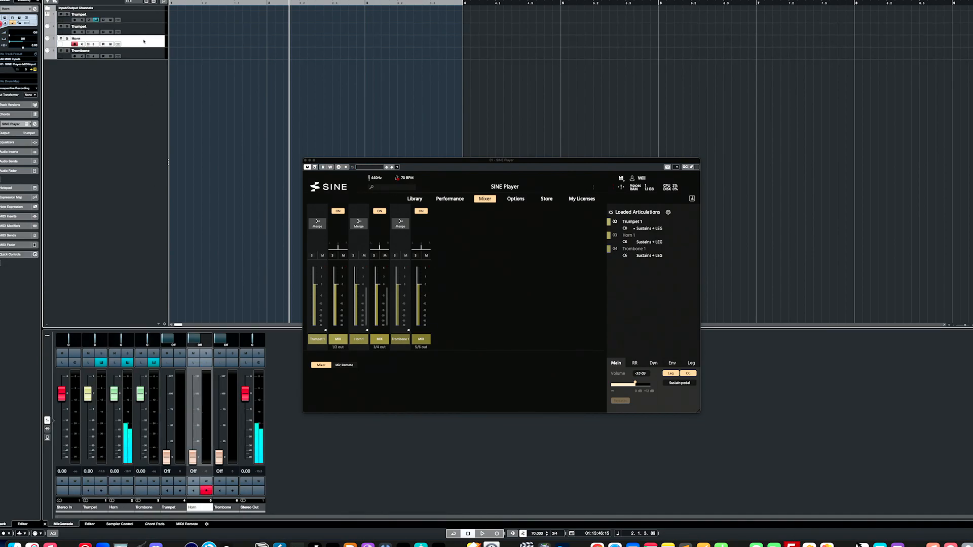
pyautogui.click(147, 53)
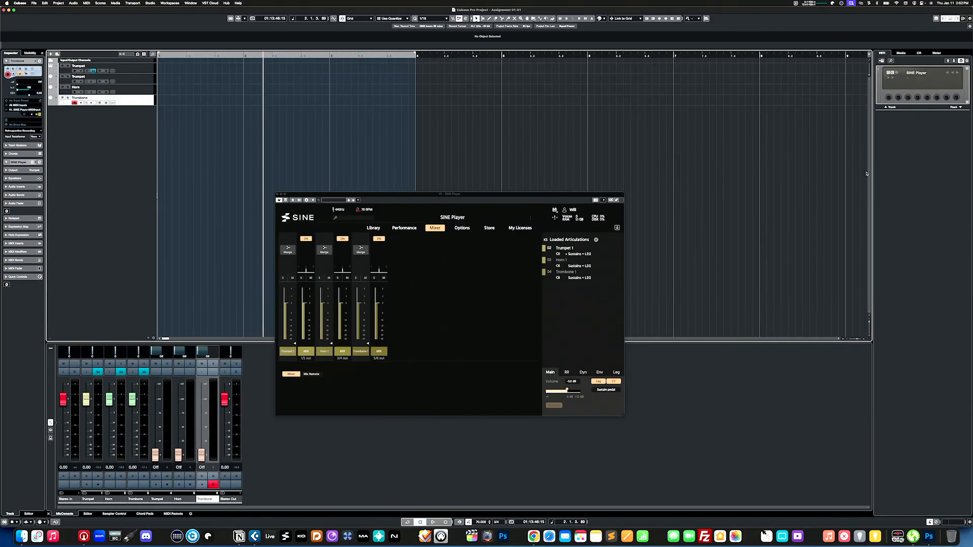
# Review the SINE Player's activated output list, the instrument track's output routing and the plug-in mixer's output assignments.
pyautogui.click(958, 76)
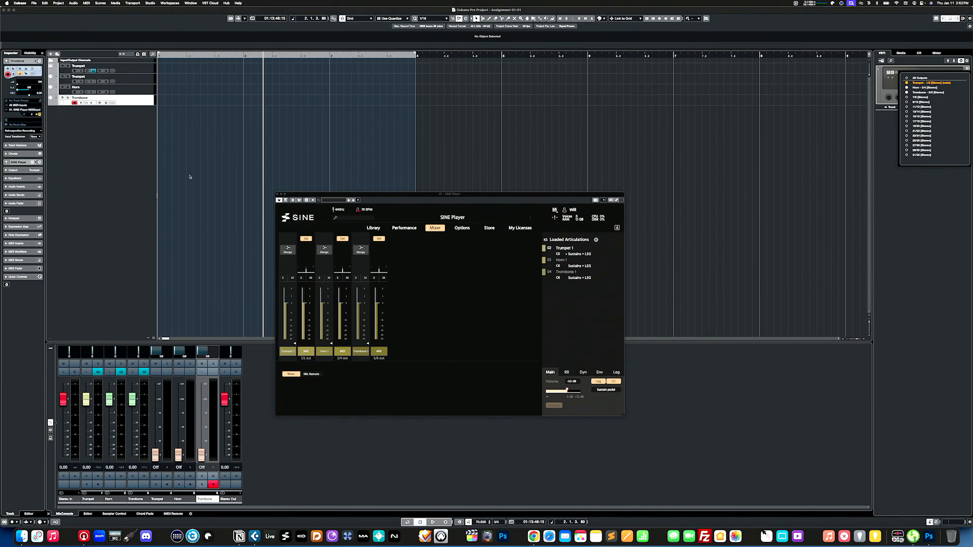
pyautogui.click(103, 154)
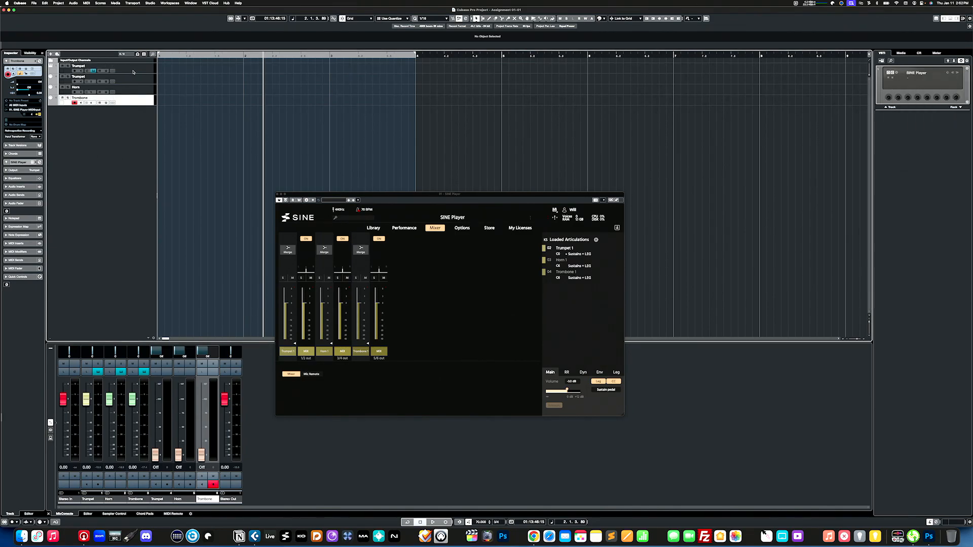
pyautogui.click(133, 71)
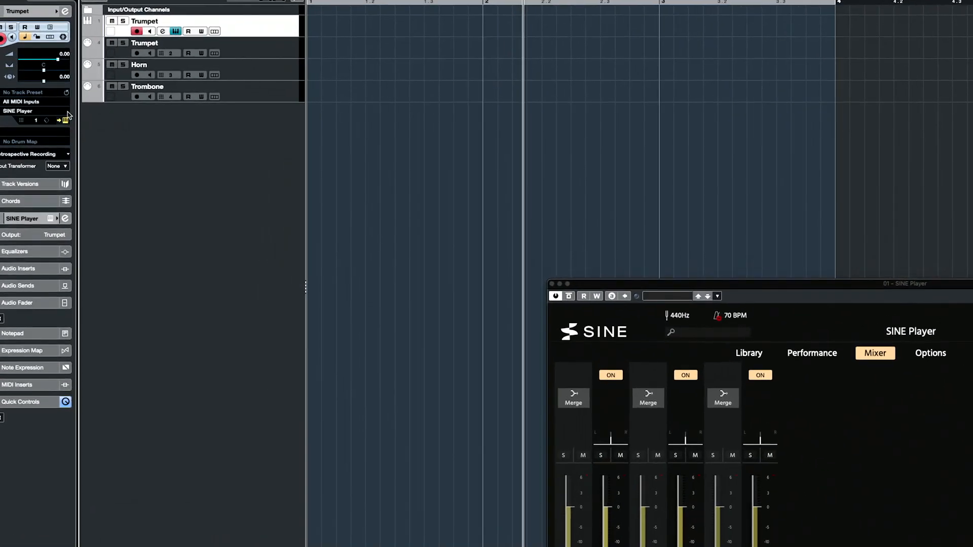
pyautogui.click(40, 110)
pyautogui.click(238, 198)
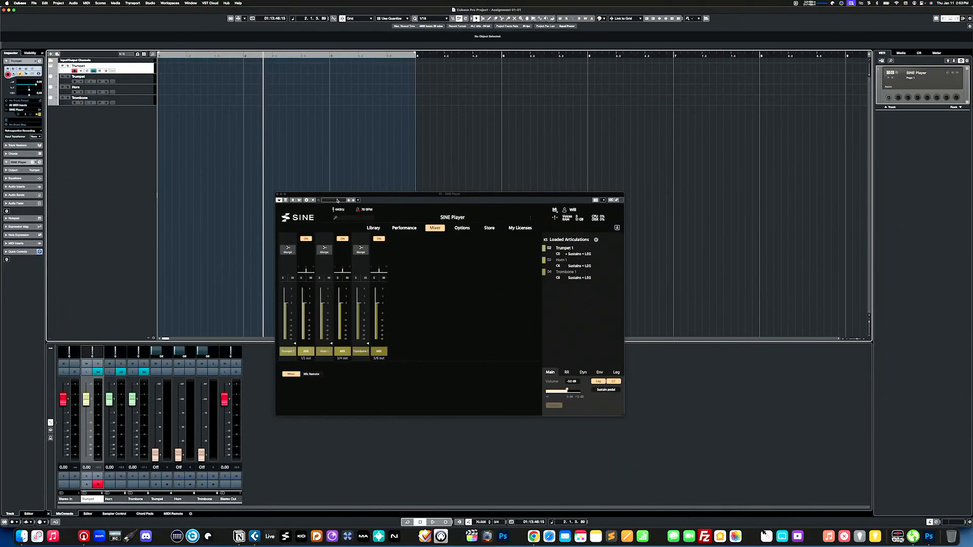
pyautogui.click(376, 194)
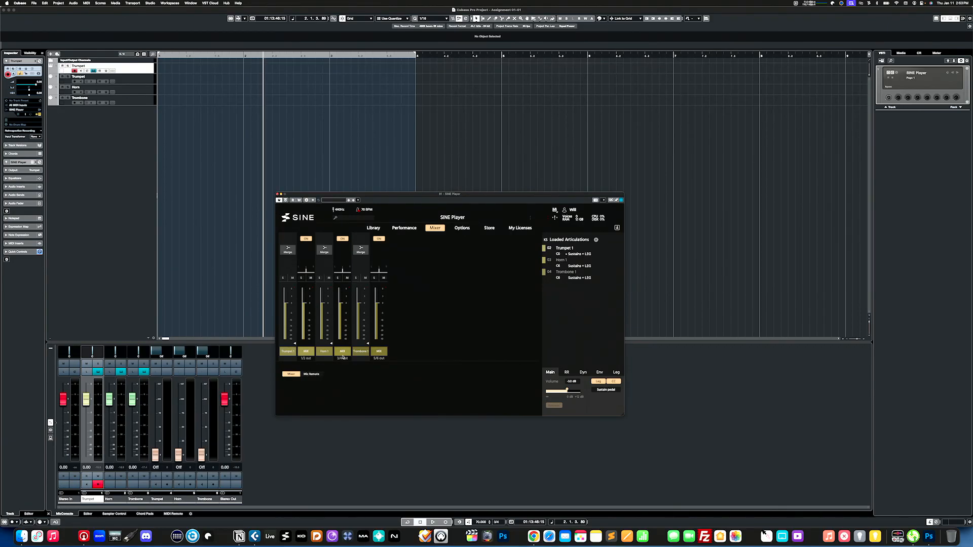
# Close the SINE Player window, select the Trumpet instrument track and collapse all of its Inspector sections.
pyautogui.click(278, 195)
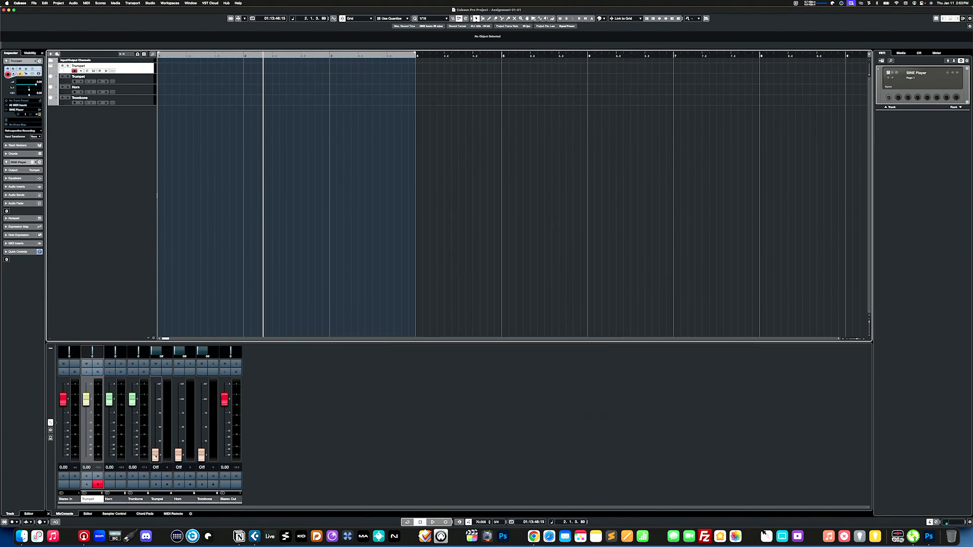
pyautogui.click(115, 499)
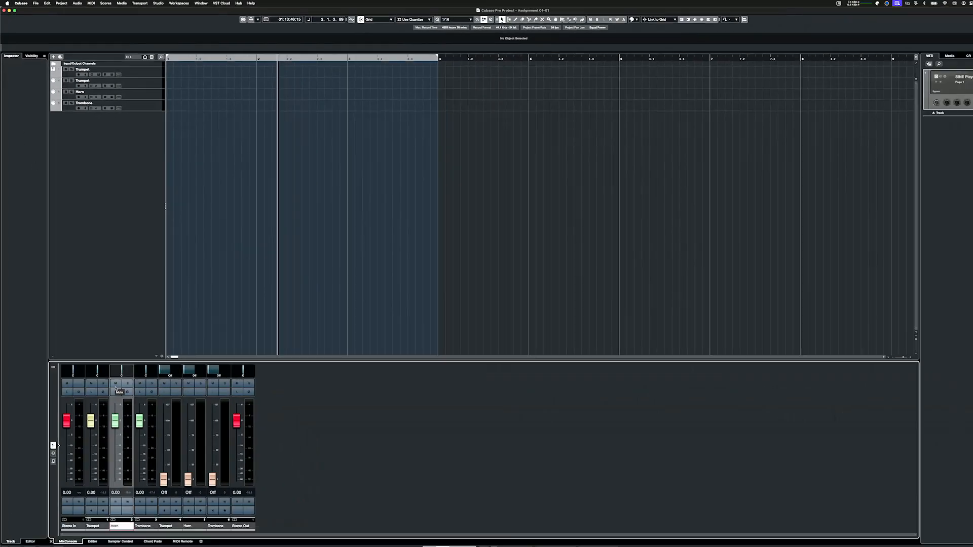
pyautogui.click(137, 73)
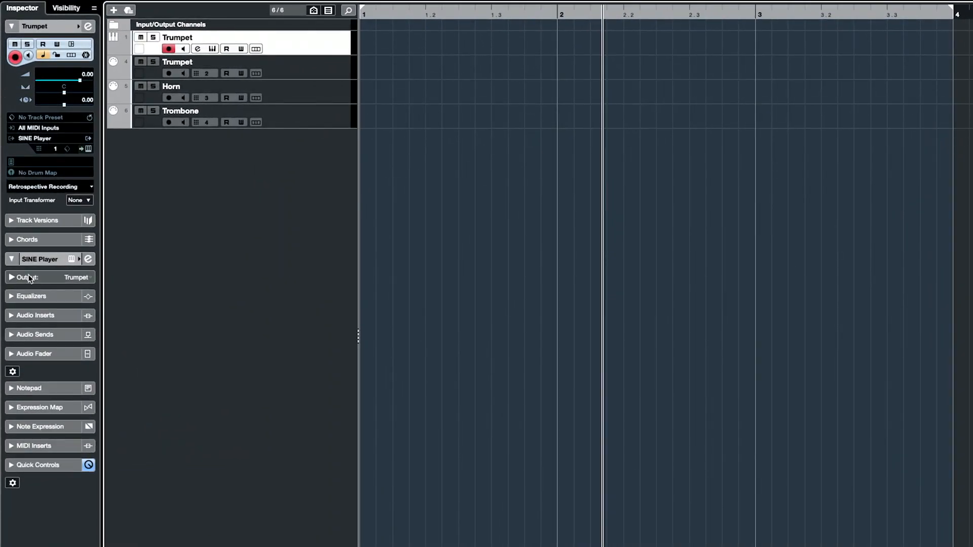
pyautogui.keyDown('ctrl'); pyautogui.click(12, 261); pyautogui.keyUp('ctrl')
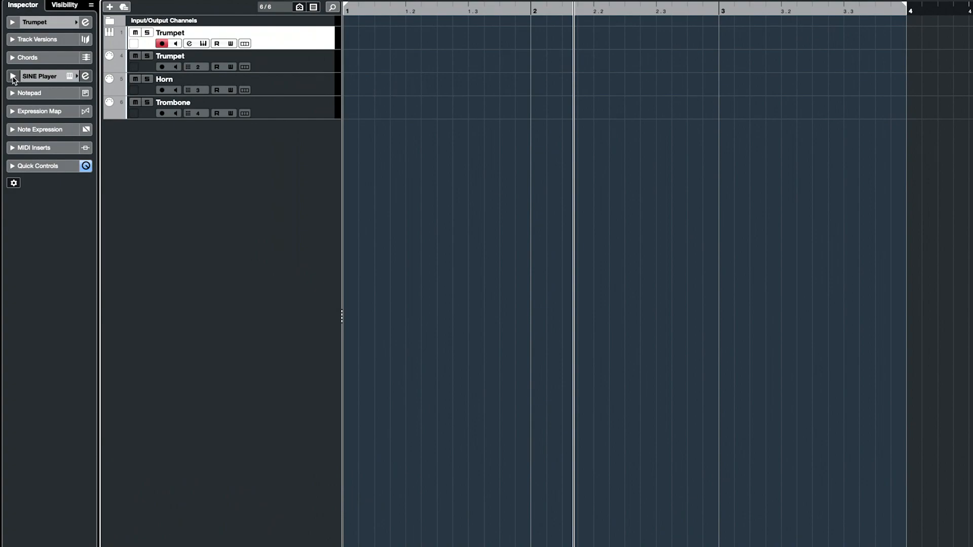
pyautogui.click(13, 77)
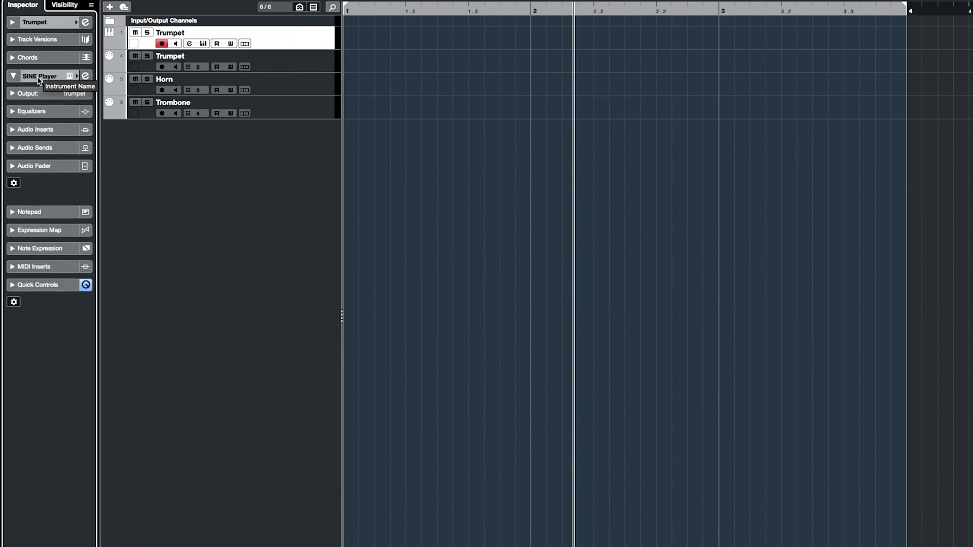
pyautogui.click(14, 77)
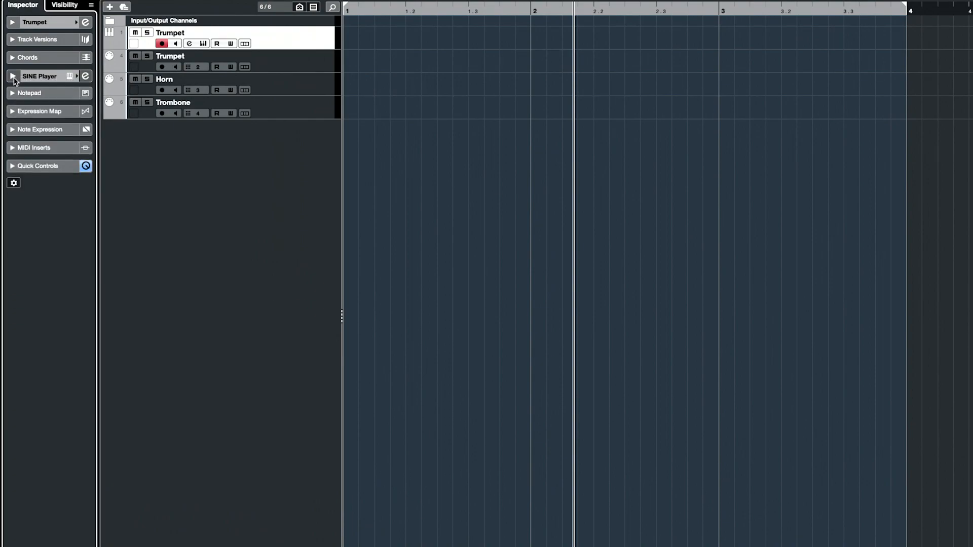
# Hide the Instrument section from the track Inspector and show it again.
pyautogui.click(14, 183)
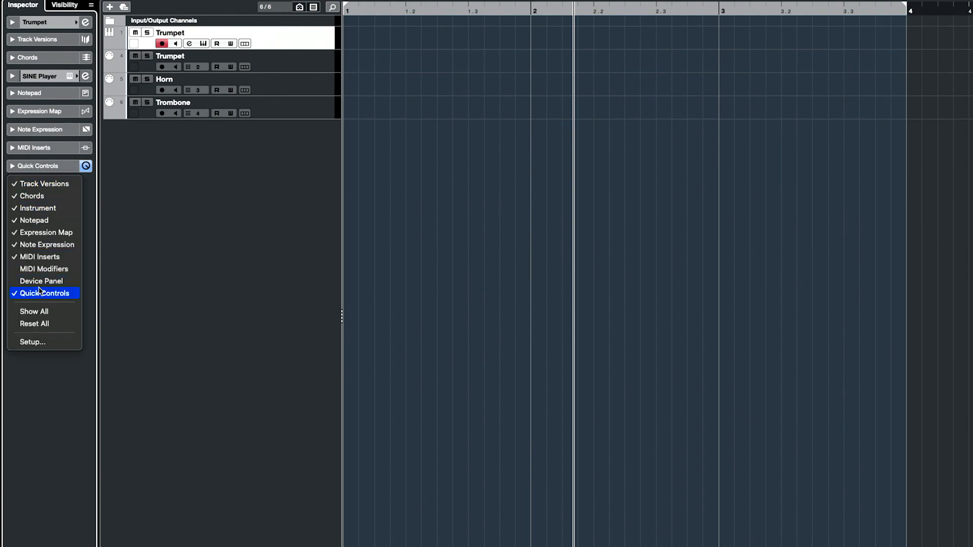
pyautogui.click(34, 208)
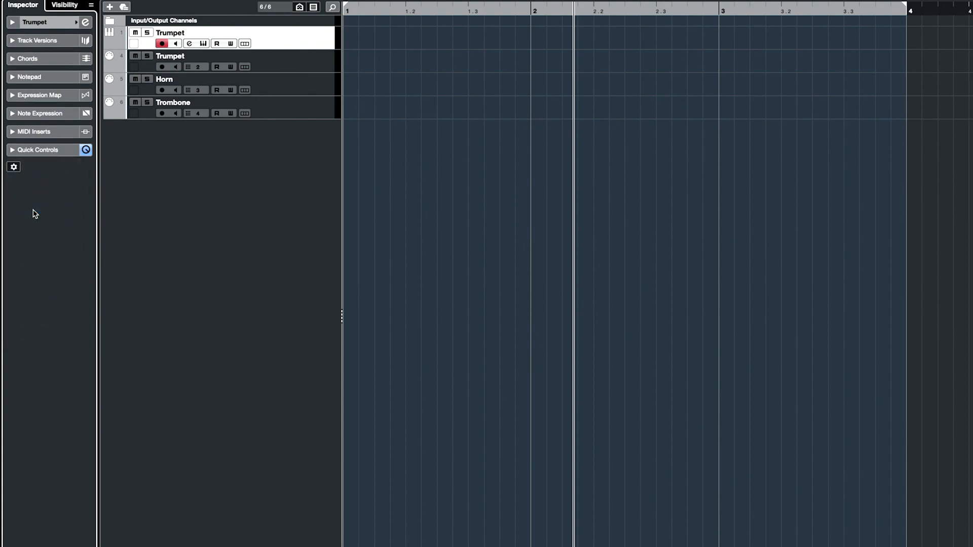
pyautogui.click(13, 167)
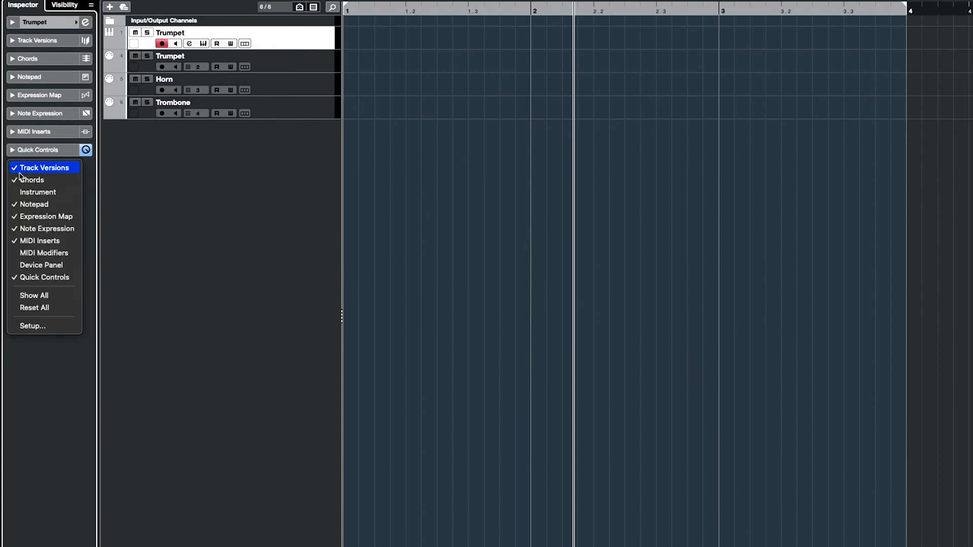
pyautogui.click(23, 386)
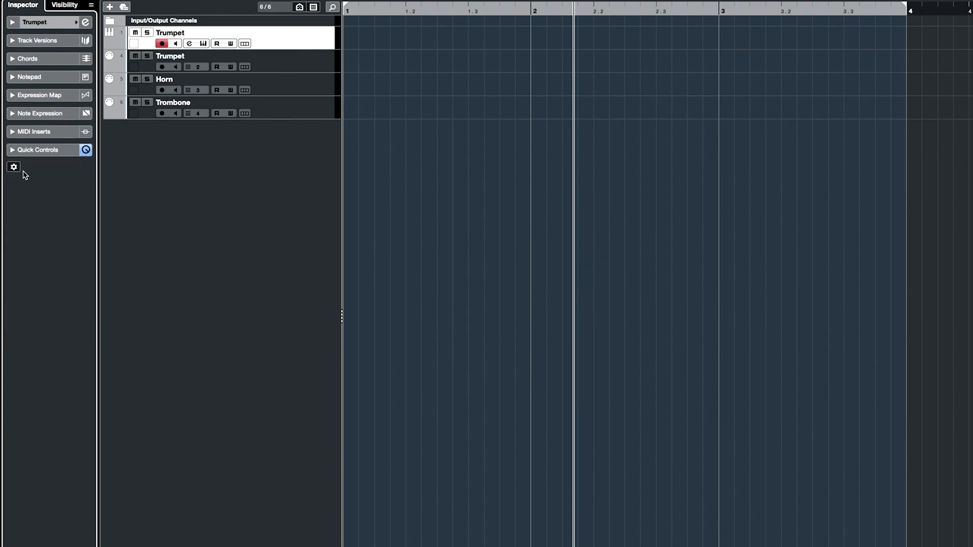
pyautogui.click(13, 167)
pyautogui.click(27, 193)
# Expand the SINE Player section in the Inspector and switch its Output Selector off and back on.
pyautogui.click(13, 77)
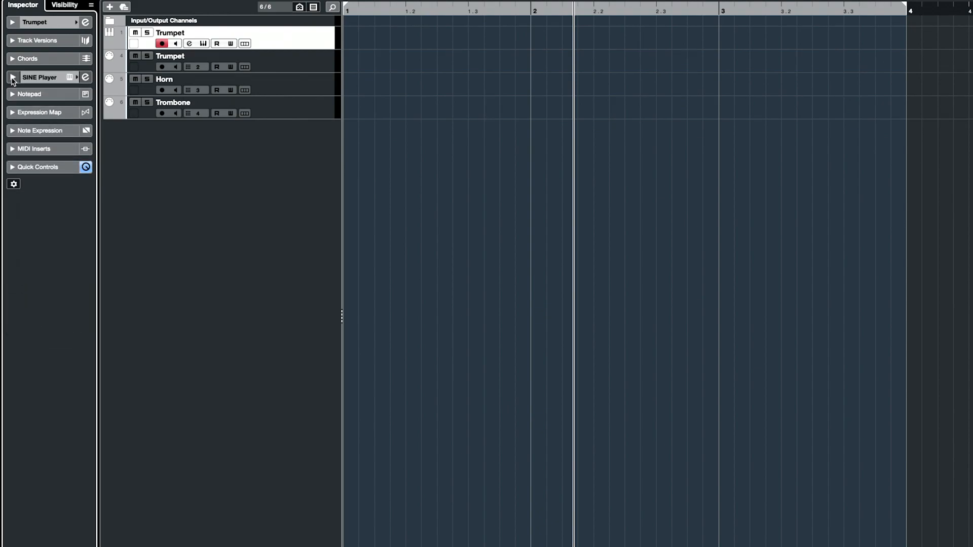
pyautogui.click(15, 184)
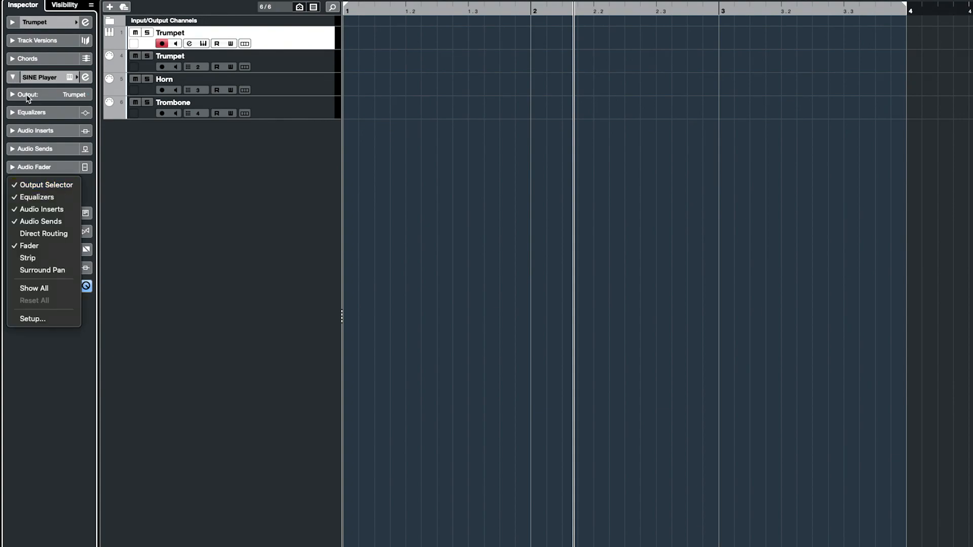
pyautogui.click(40, 185)
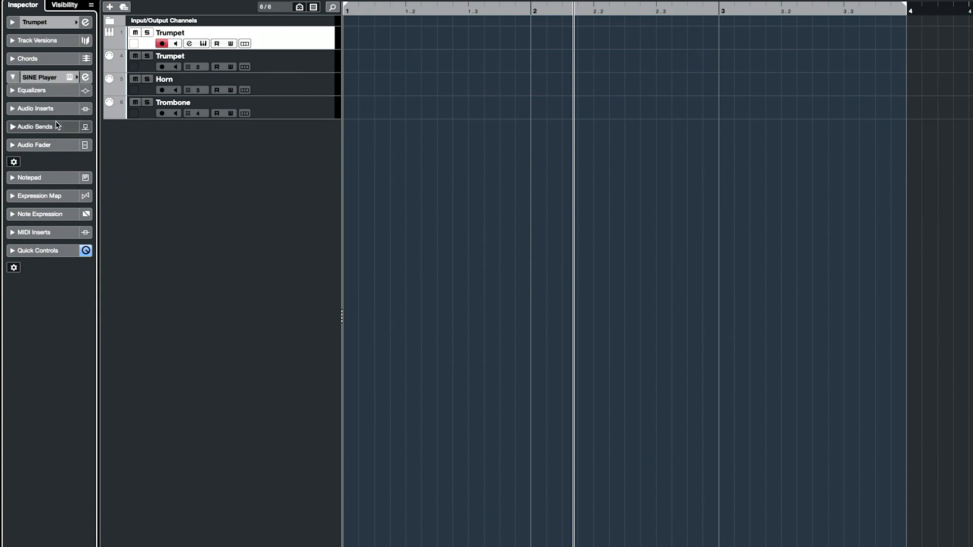
pyautogui.click(13, 162)
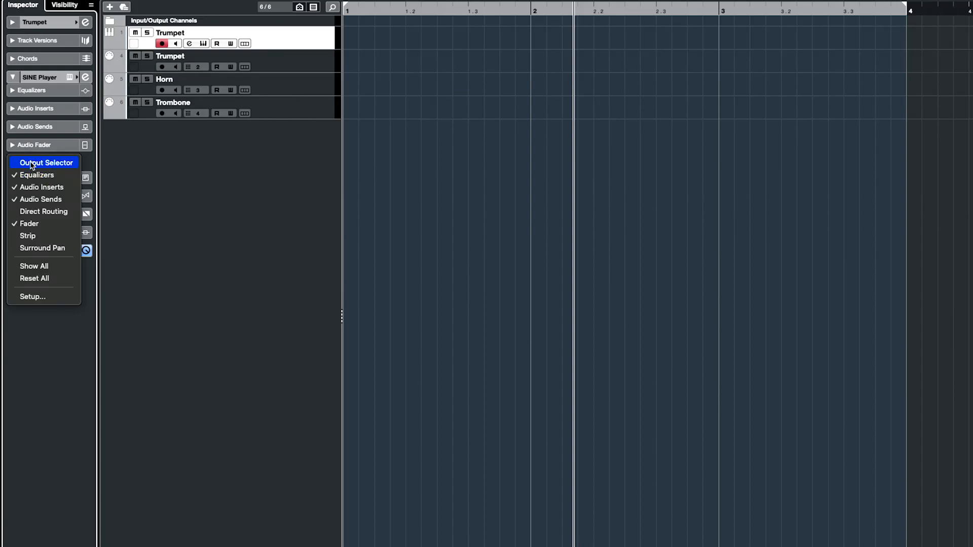
pyautogui.click(32, 164)
# Set the SINE Player section's output selector to Horn and check the destinations available for its first audio send.
pyautogui.click(57, 96)
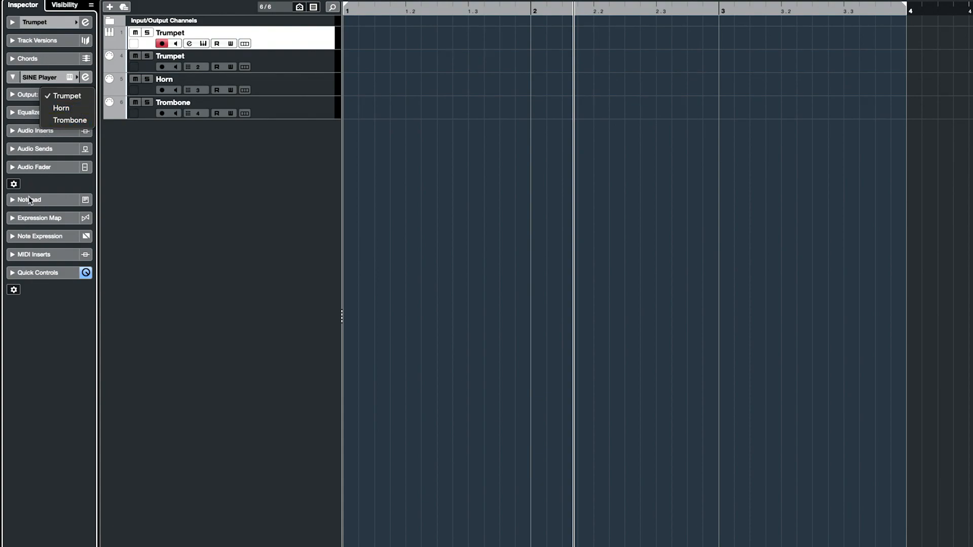
pyautogui.click(68, 110)
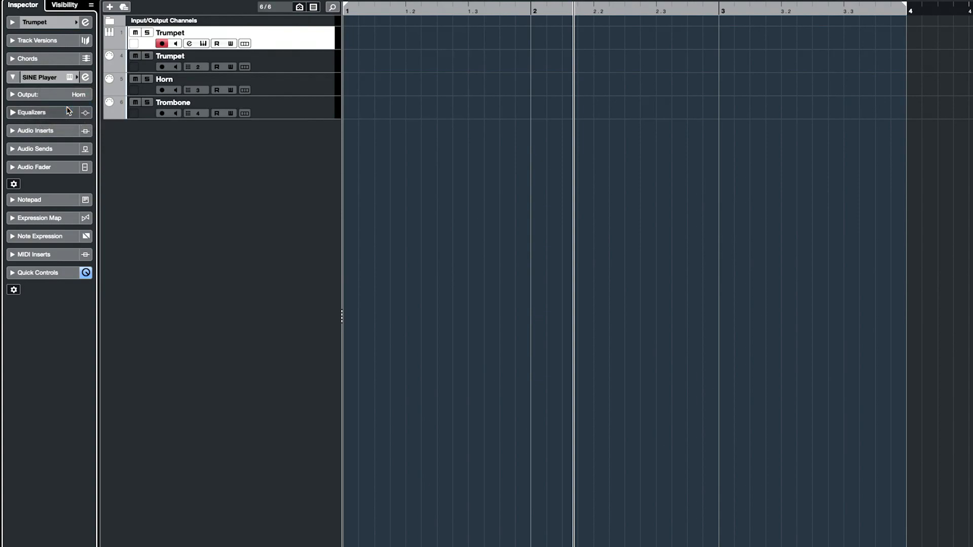
pyautogui.click(15, 151)
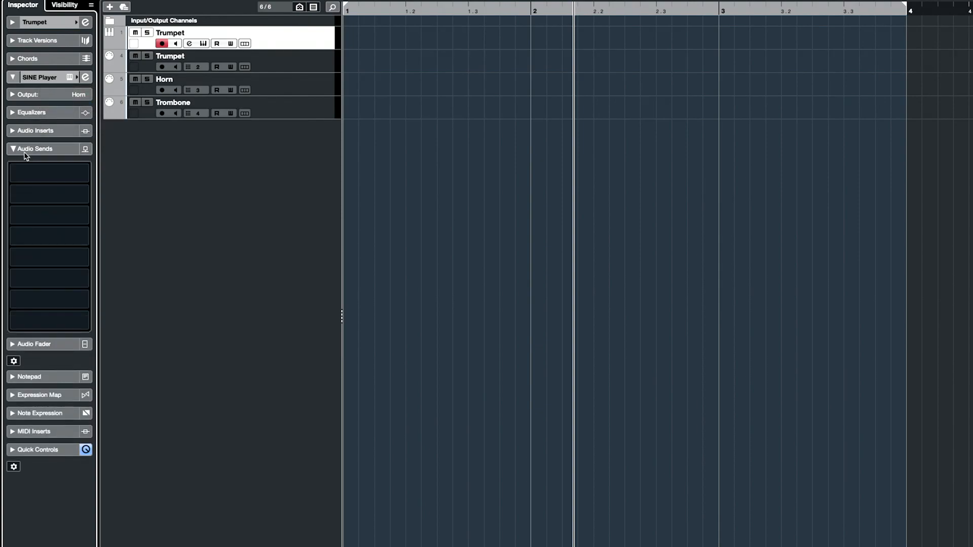
pyautogui.click(51, 173)
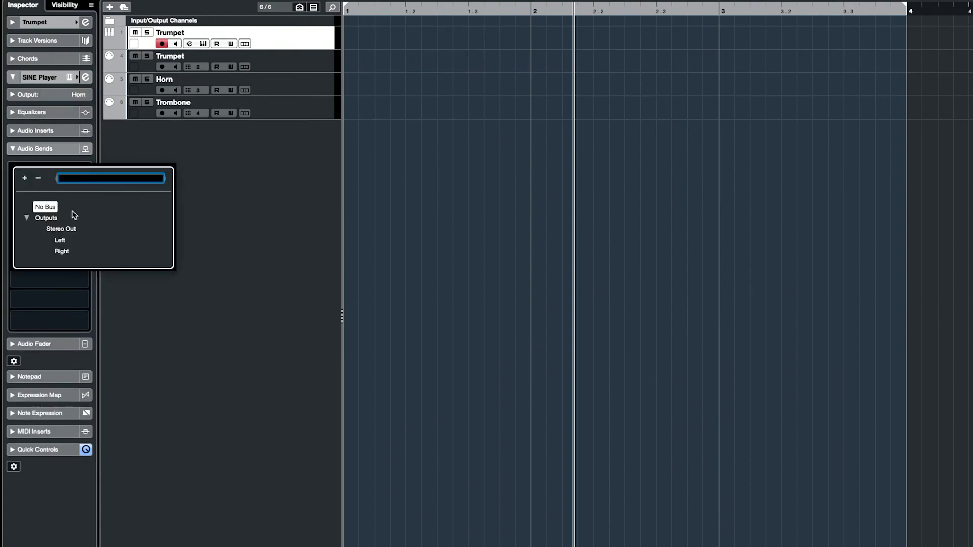
pyautogui.click(233, 202)
# Insert the ModMachine delay in the first audio insert slot of the Horn output.
pyautogui.click(14, 132)
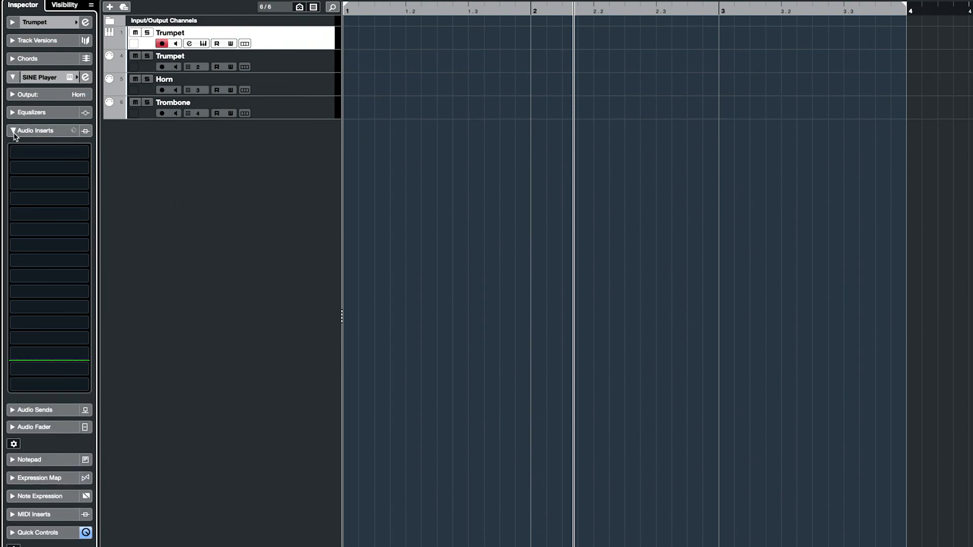
pyautogui.click(42, 152)
pyautogui.click(26, 207)
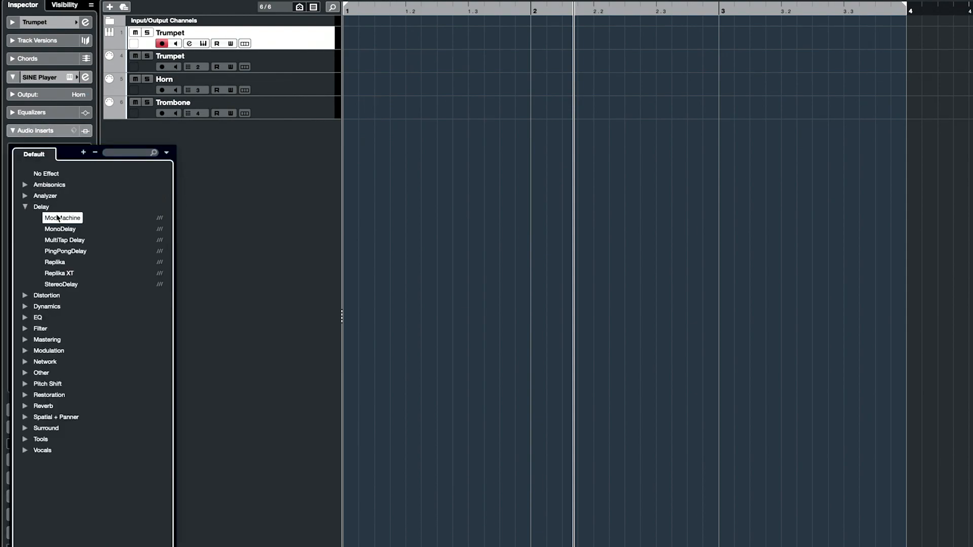
pyautogui.click(60, 218)
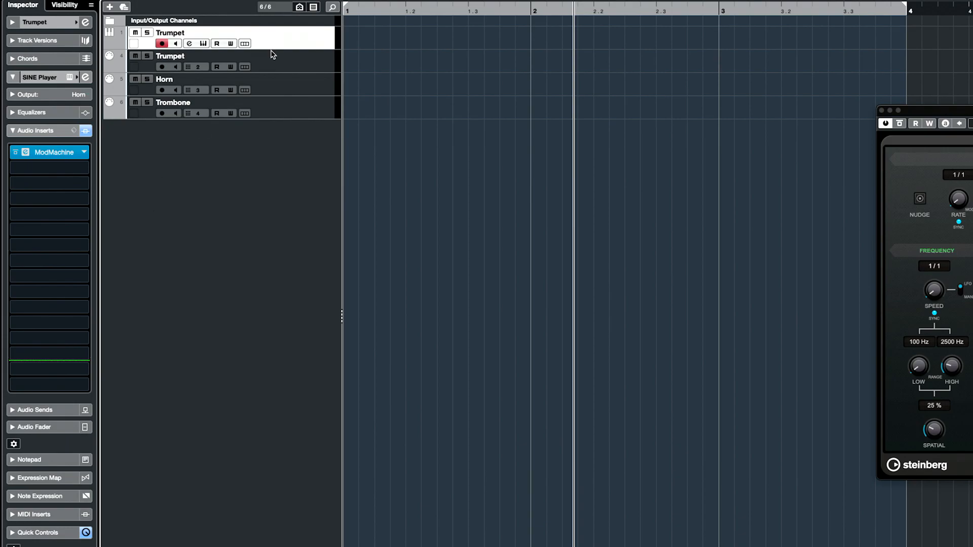
# Select the Trumpet MIDI track, move the ModMachine window aside and expand the track's audio inserts and audio sends.
pyautogui.click(296, 67)
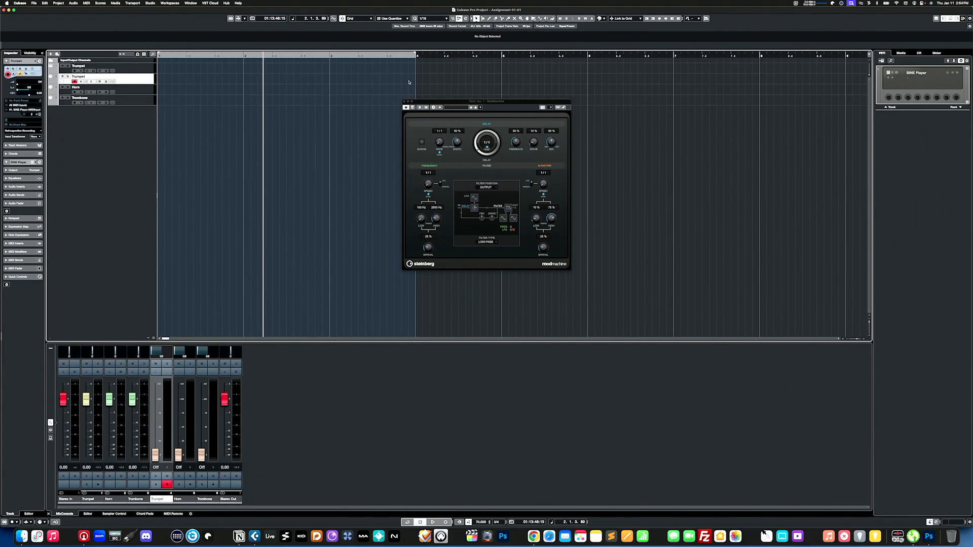
pyautogui.moveTo(490, 102); pyautogui.dragTo(306, 116)
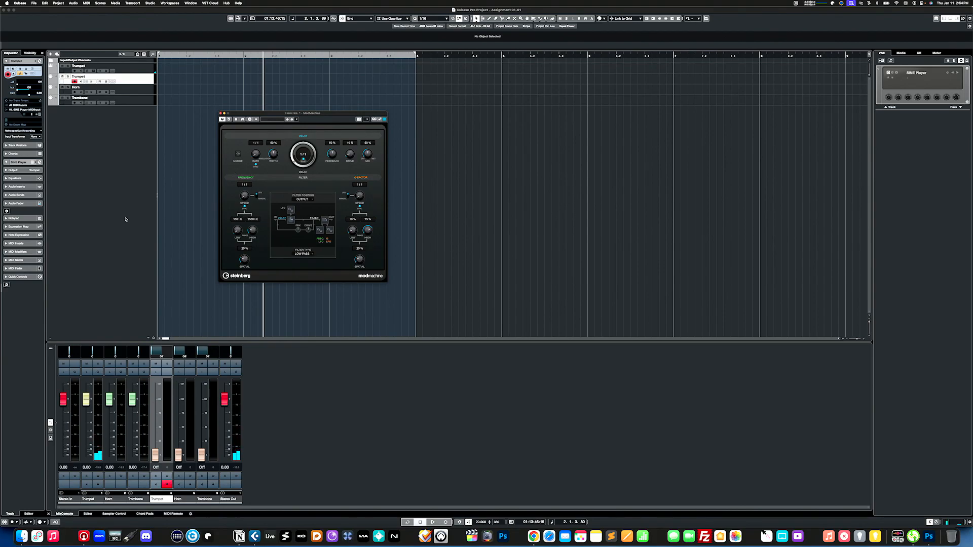
pyautogui.click(7, 187)
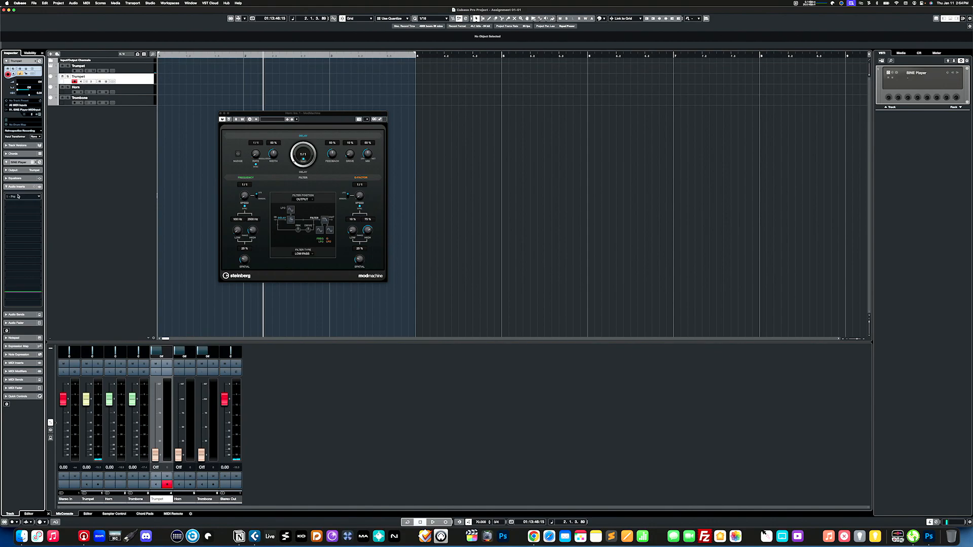
pyautogui.click(15, 315)
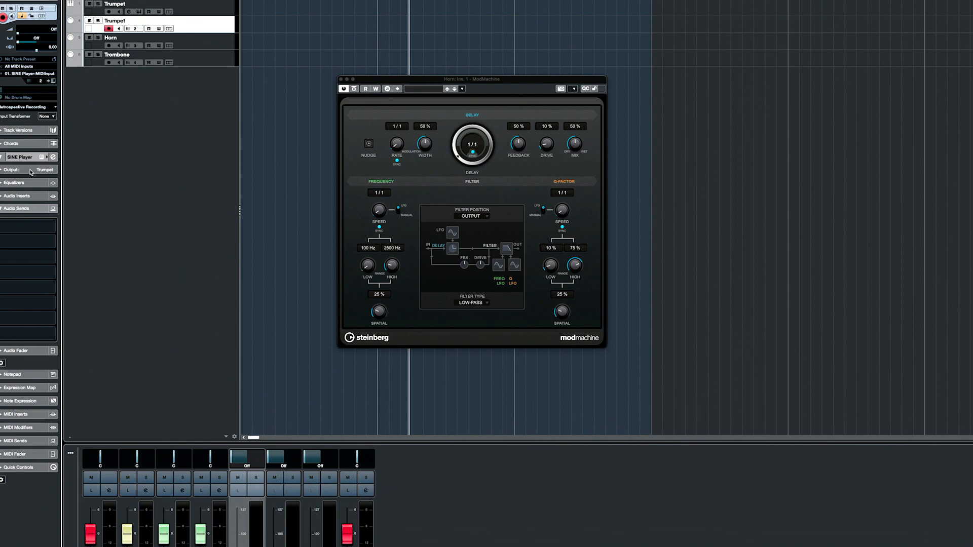
# Keep the output selector on Trumpet, insert ModMachine in its first audio insert slot and close both ModMachine windows.
pyautogui.click(14, 171)
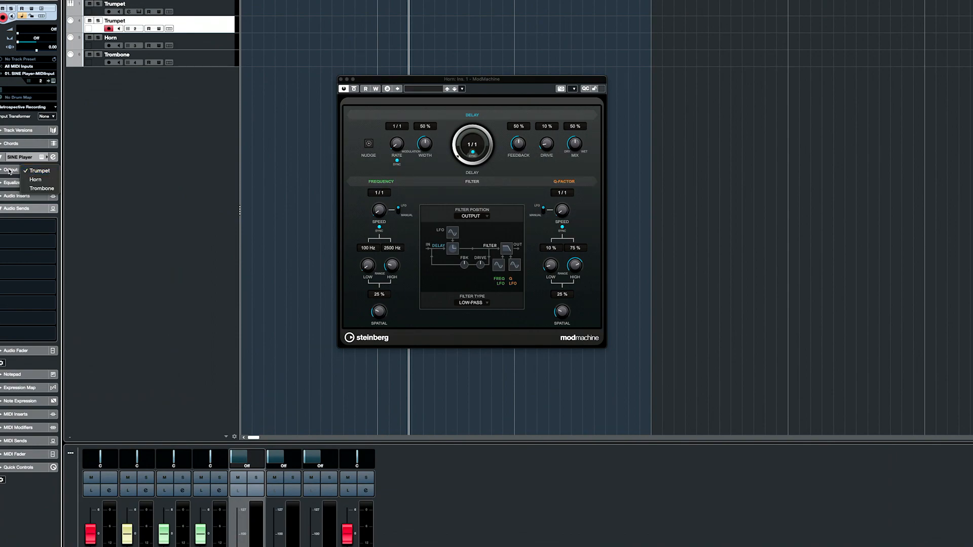
pyautogui.click(39, 171)
pyautogui.click(13, 198)
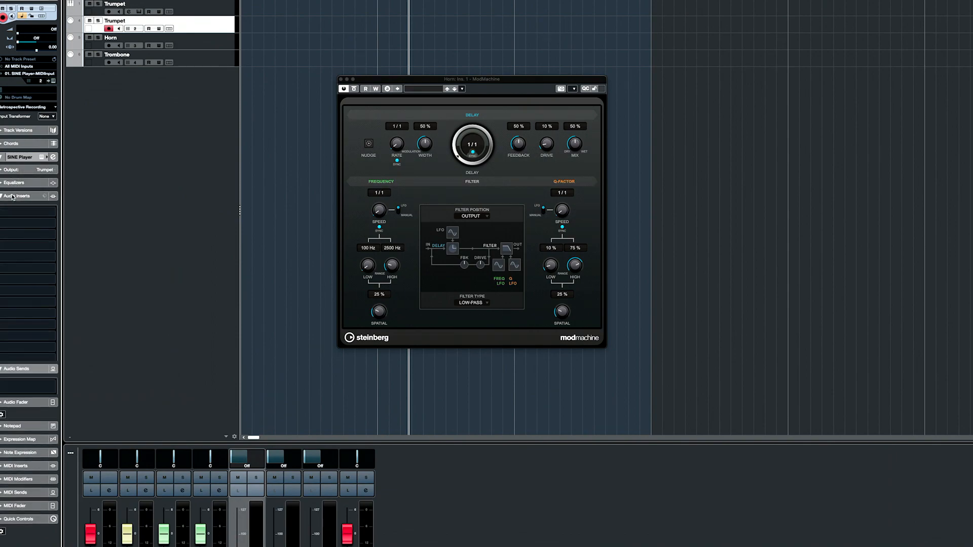
pyautogui.click(29, 209)
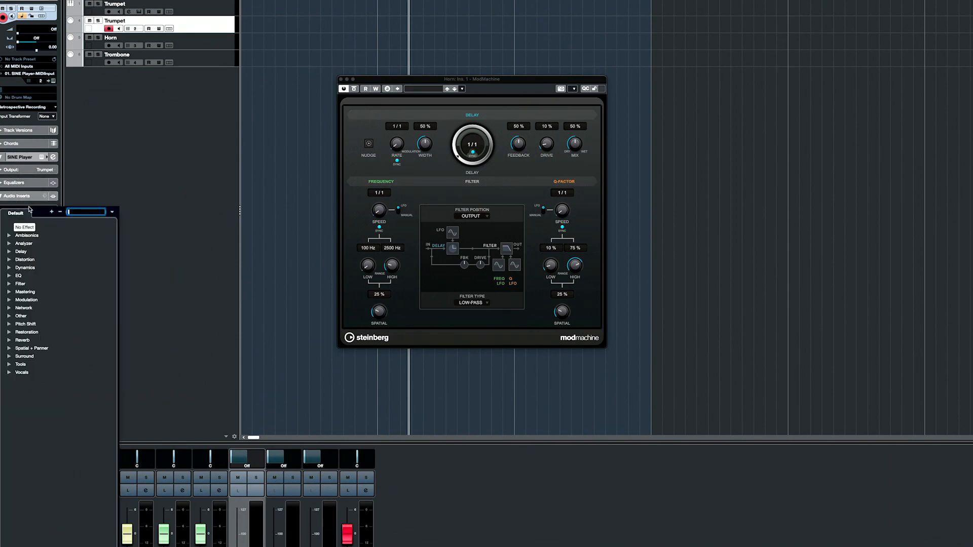
pyautogui.click(20, 252)
pyautogui.click(36, 260)
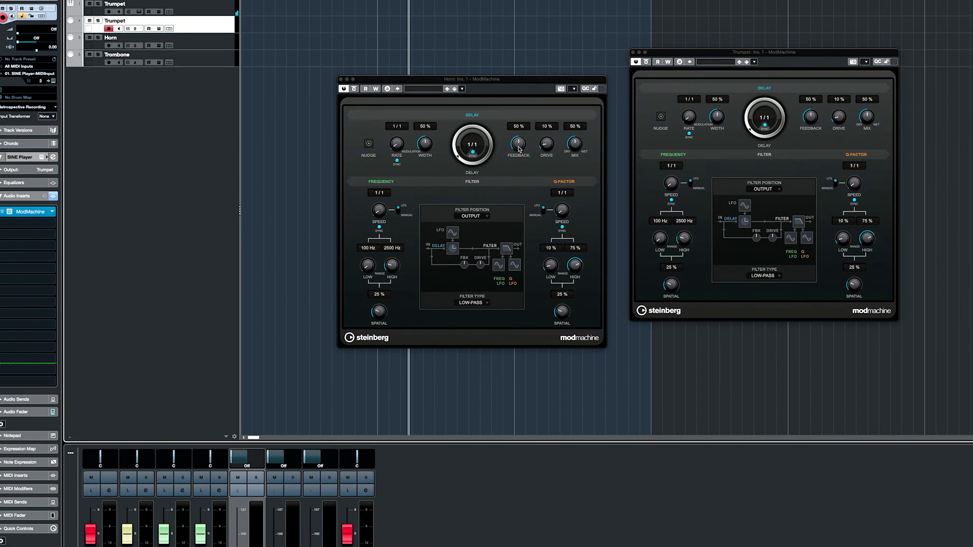
pyautogui.click(633, 53)
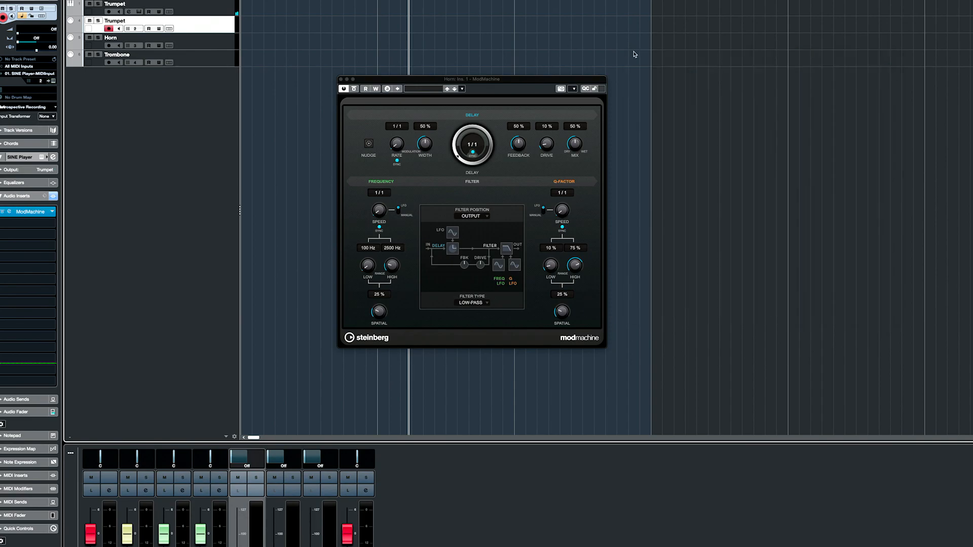
pyautogui.click(341, 79)
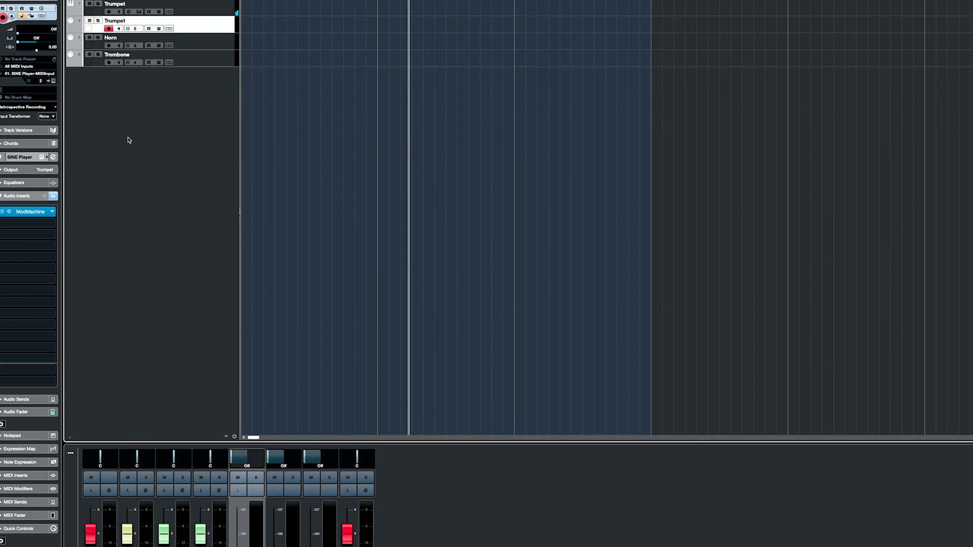
# Select the Horn MIDI track, switch its SINE Player output selector to Trombone and collapse the audio inserts.
pyautogui.click(213, 42)
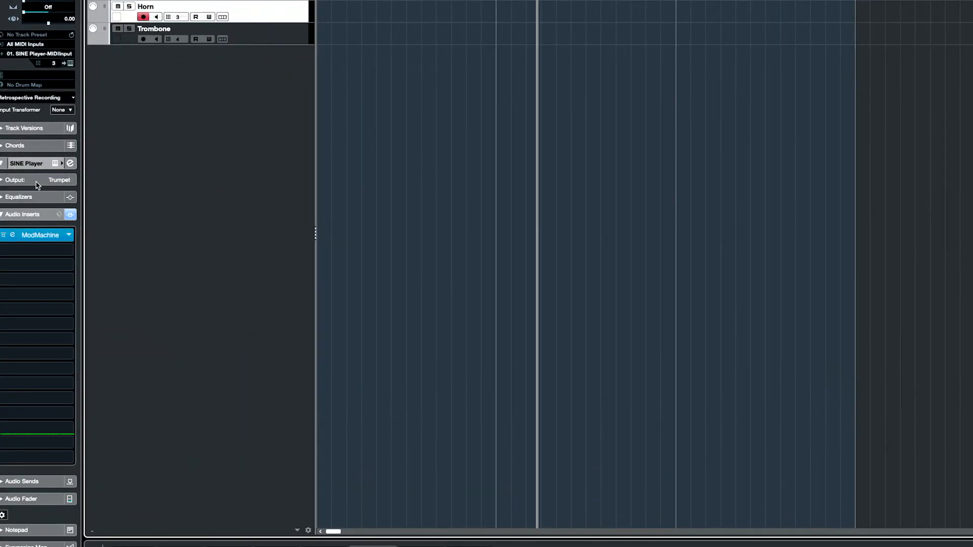
pyautogui.click(59, 182)
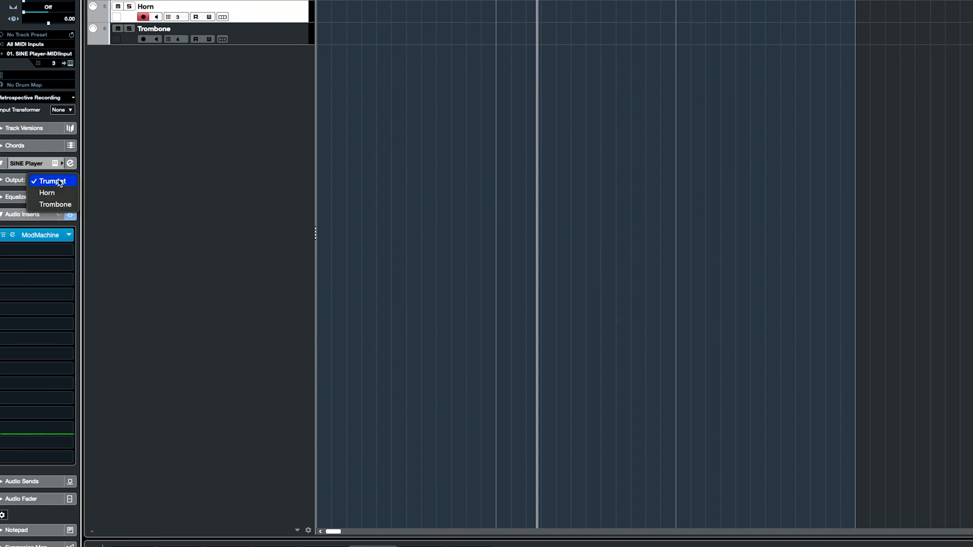
pyautogui.click(56, 204)
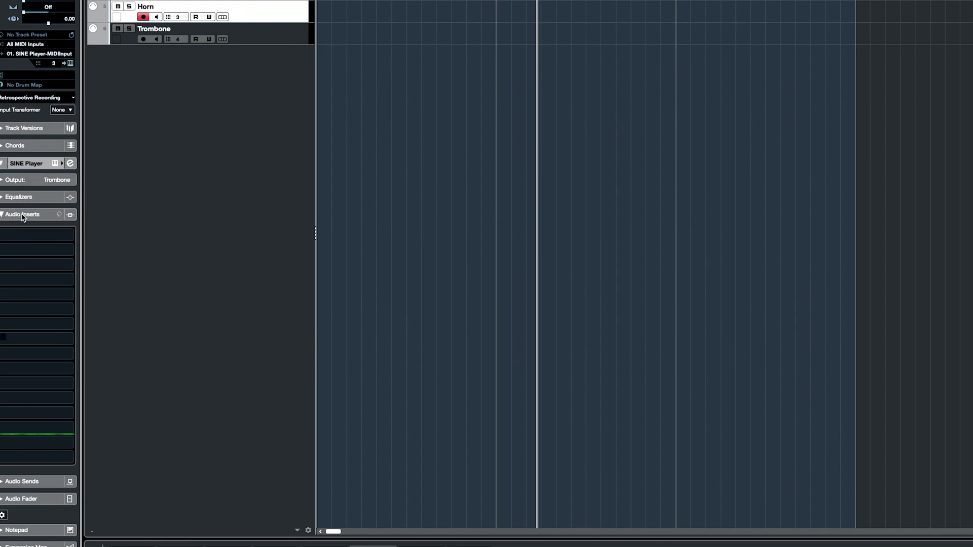
pyautogui.click(4, 215)
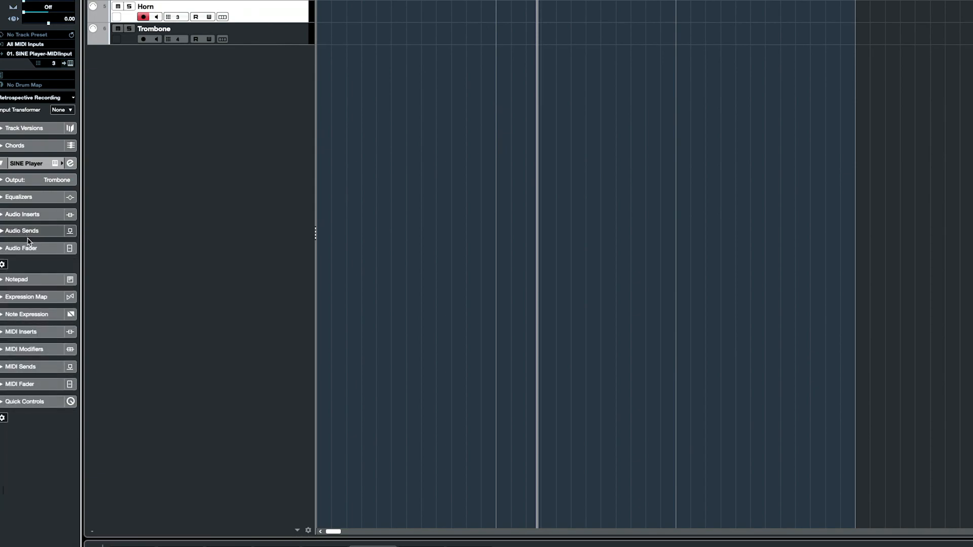
# Expand the Trombone output's audio sends, then select the Trumpet instrument track and switch its output selector to Horn and then Trombone.
pyautogui.click(4, 231)
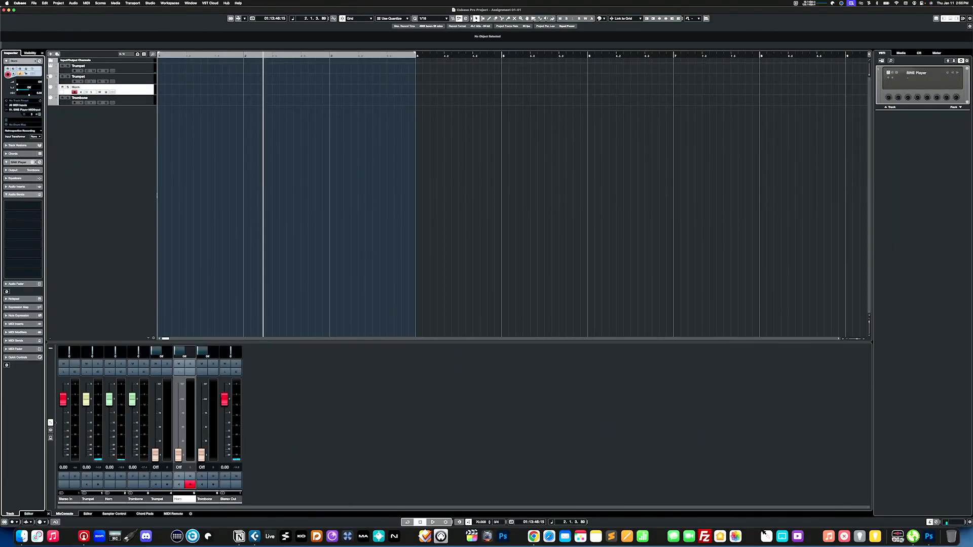
pyautogui.click(96, 66)
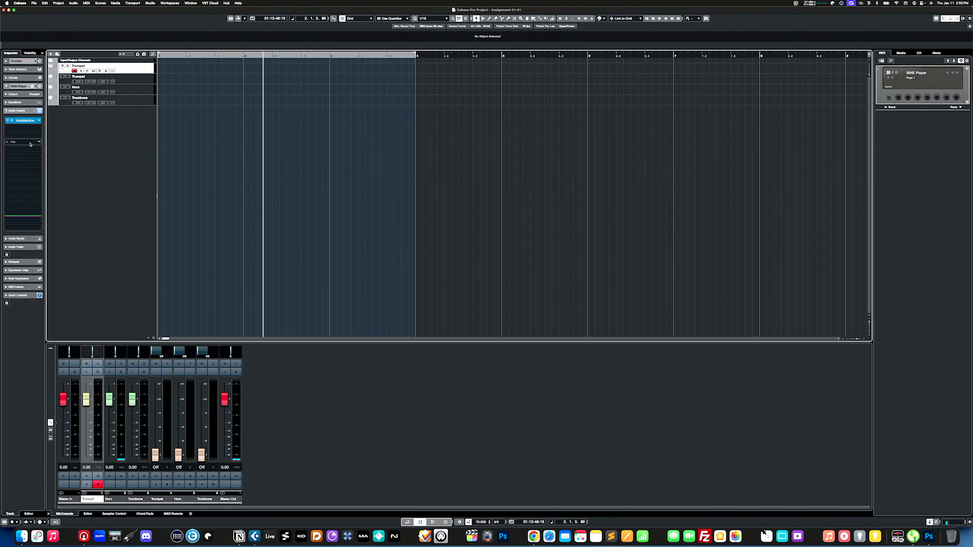
pyautogui.click(34, 94)
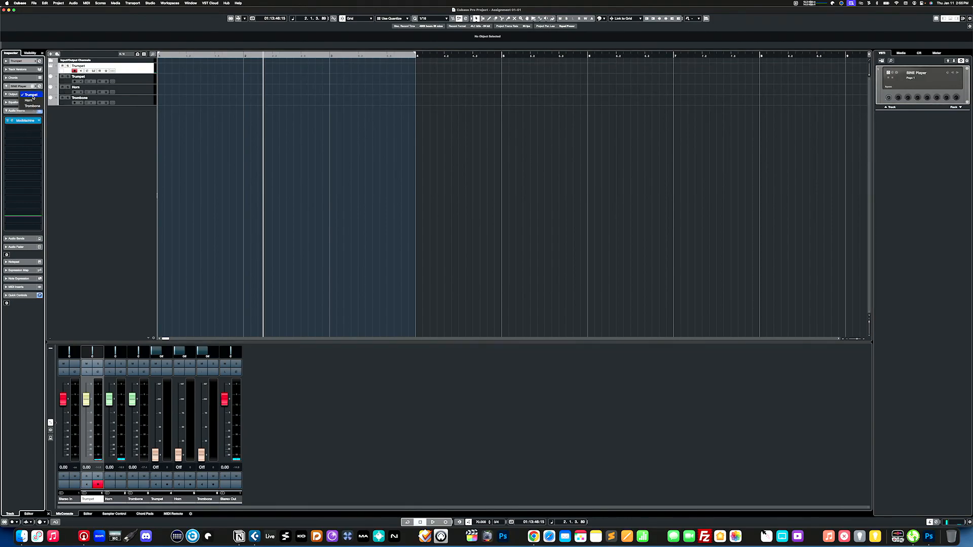
pyautogui.click(28, 101)
pyautogui.click(34, 95)
pyautogui.click(33, 101)
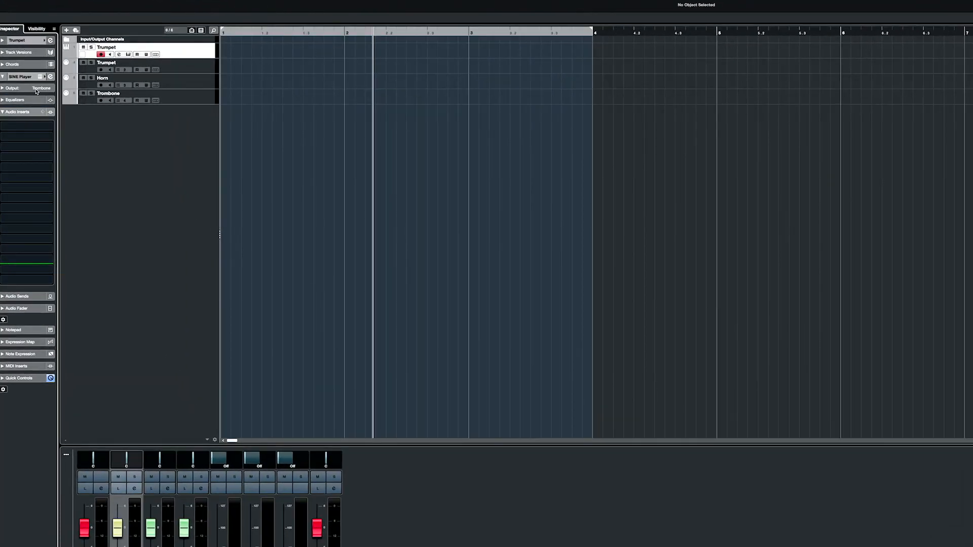
pyautogui.click(36, 92)
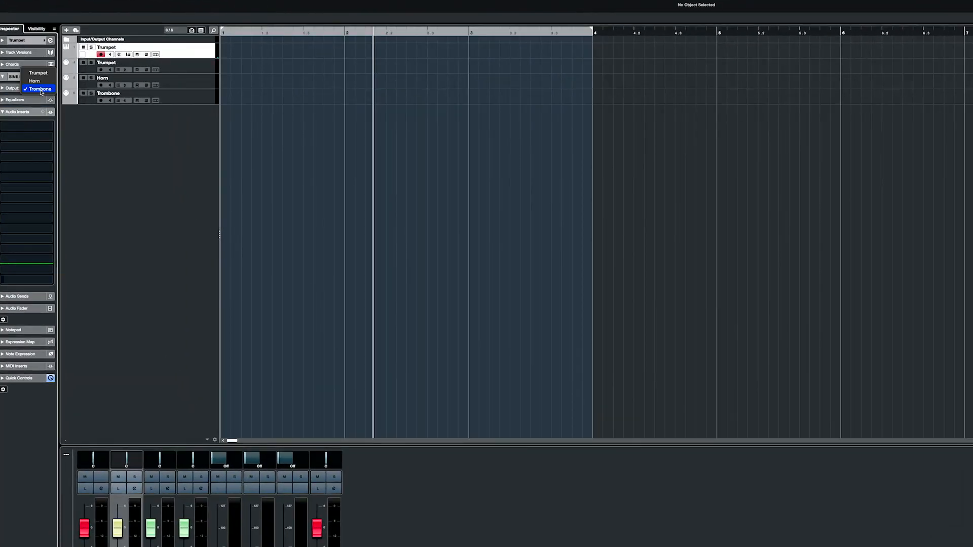
pyautogui.click(41, 93)
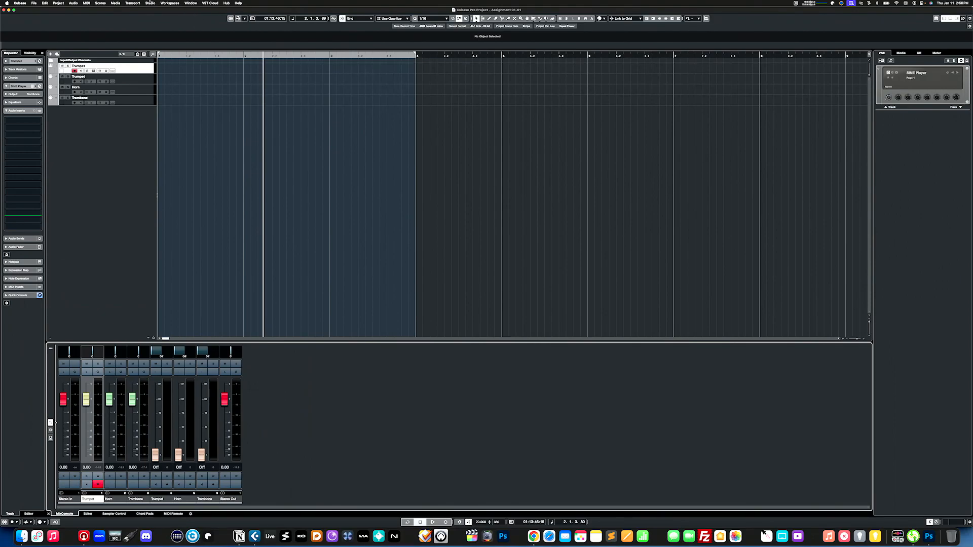
# Open the MixConsole window, filter out its MIDI channels and move the window aside.
pyautogui.click(150, 3)
pyautogui.click(155, 19)
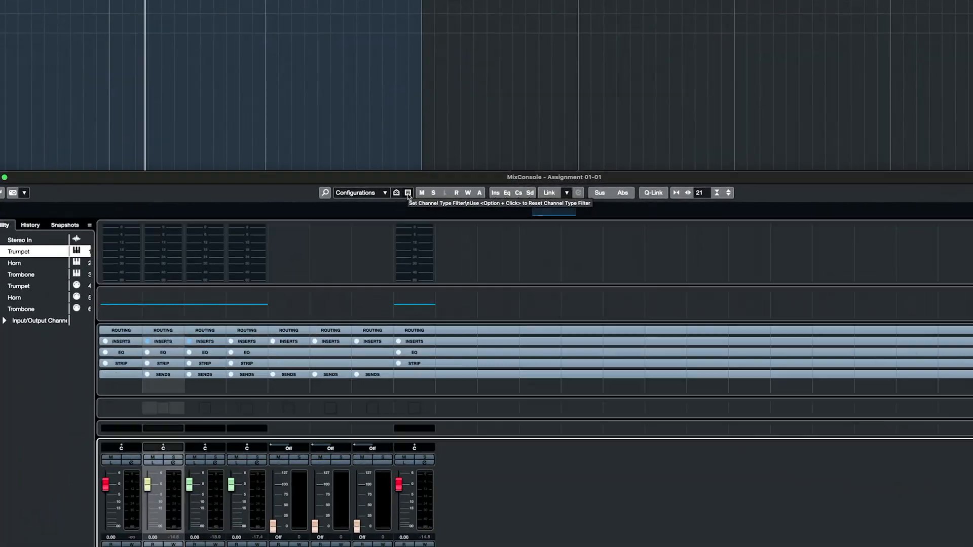
pyautogui.click(408, 194)
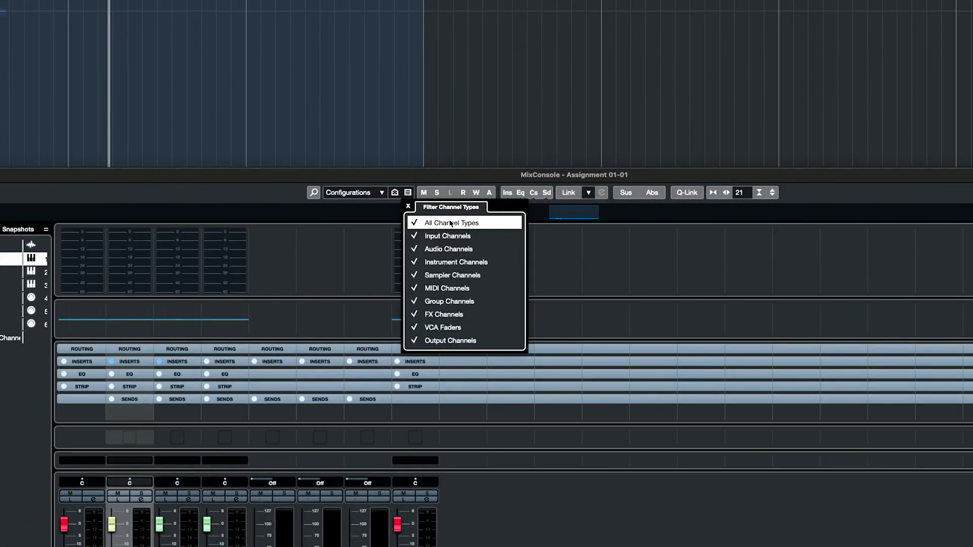
pyautogui.click(415, 288)
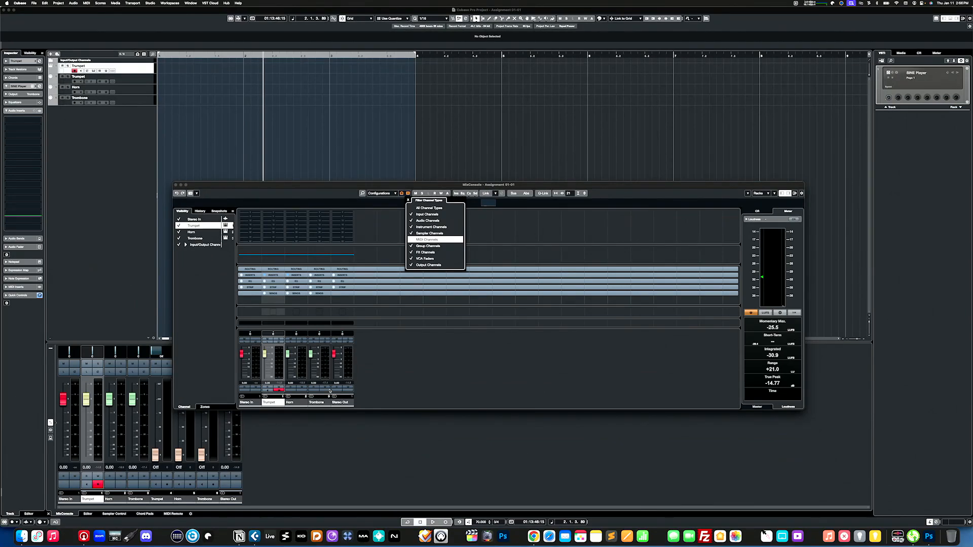
pyautogui.click(295, 188)
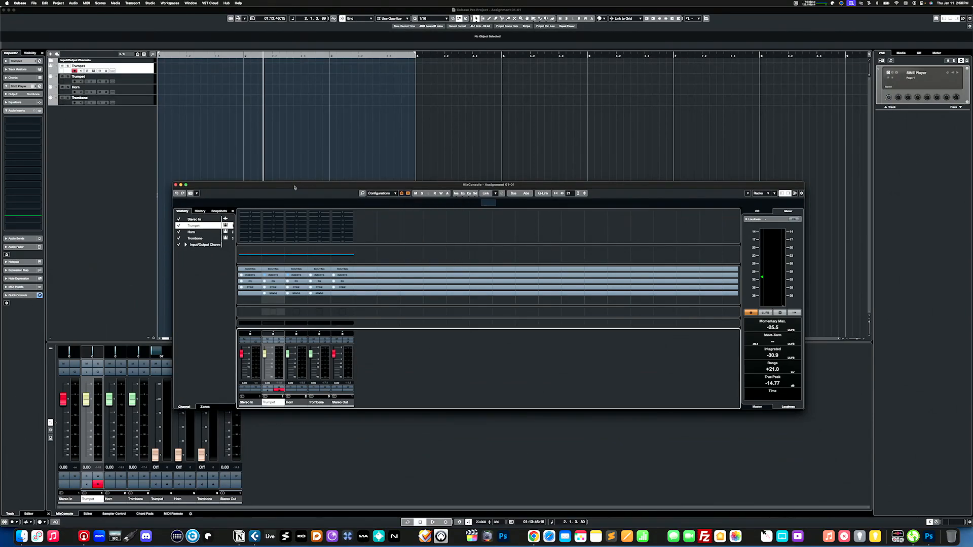
pyautogui.moveTo(317, 186); pyautogui.dragTo(367, 138)
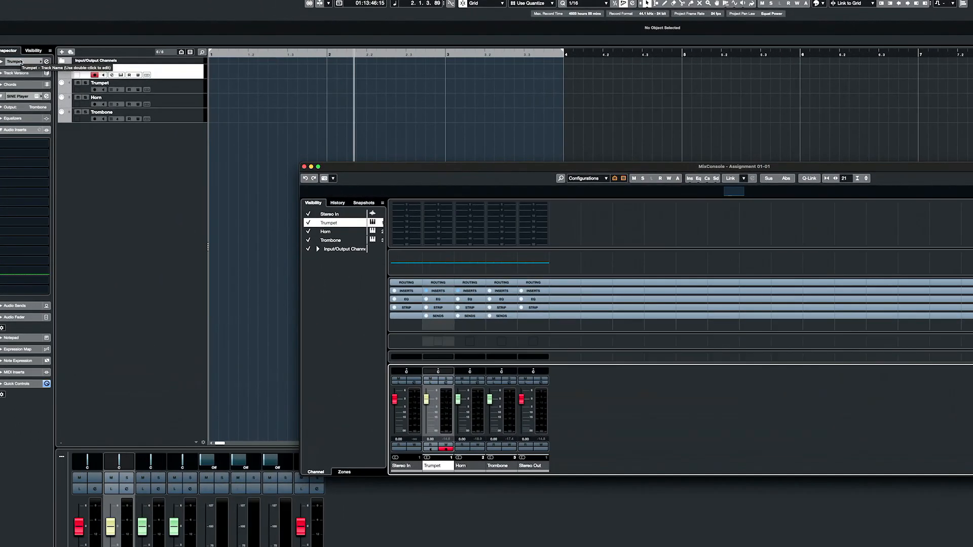
# Enable Sync Project and MixConsole together with Sync Track/Channel Type Filters in the project window's visibility sync options.
pyautogui.click(49, 51)
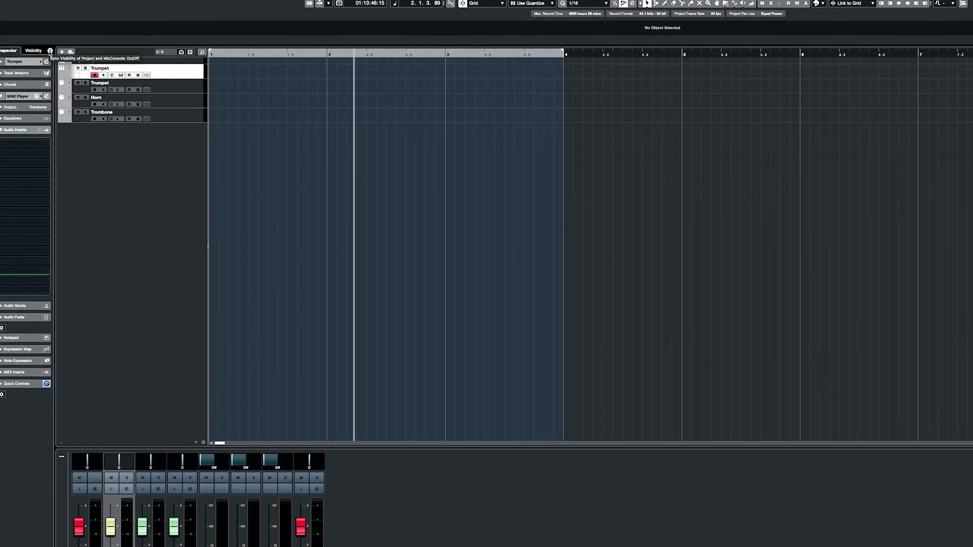
pyautogui.click(36, 51)
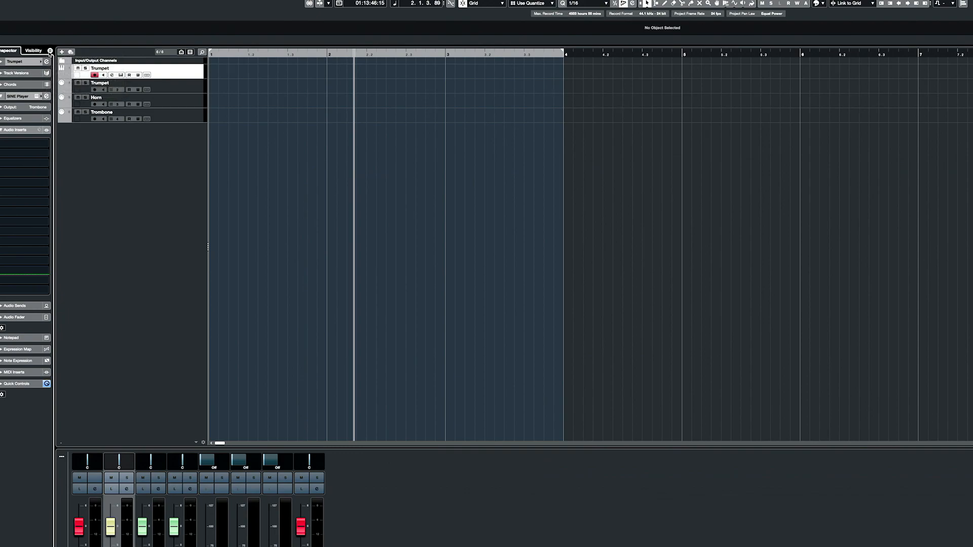
pyautogui.click(49, 52)
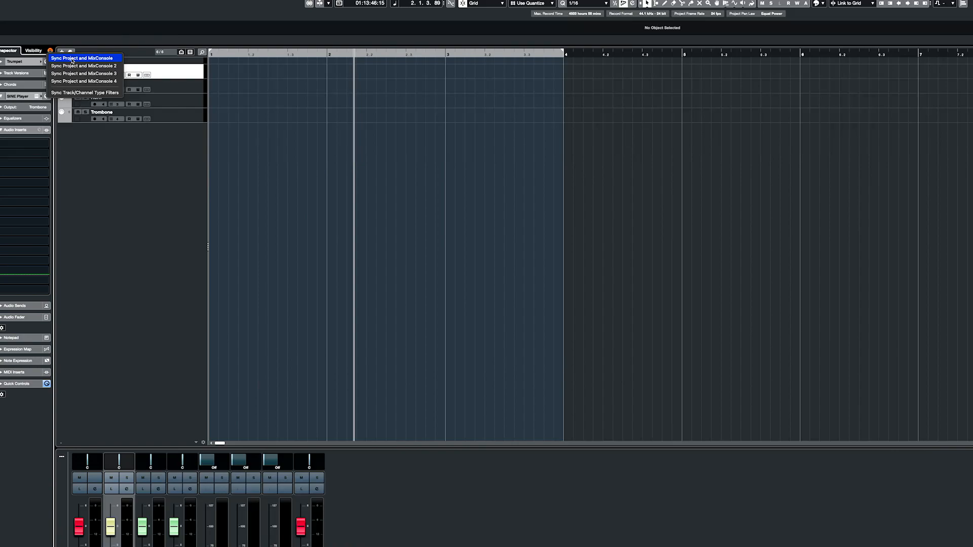
pyautogui.click(72, 59)
pyautogui.click(49, 51)
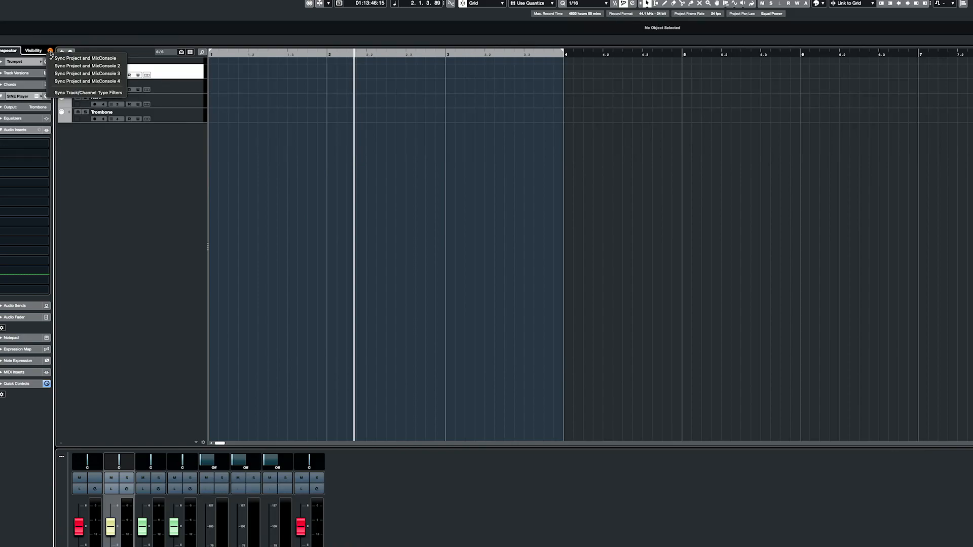
pyautogui.click(75, 93)
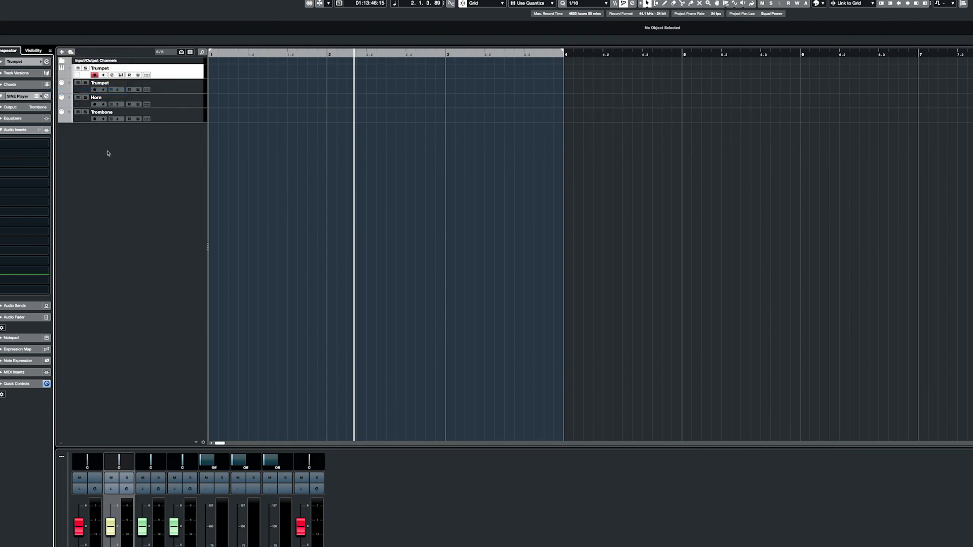
pyautogui.click(49, 51)
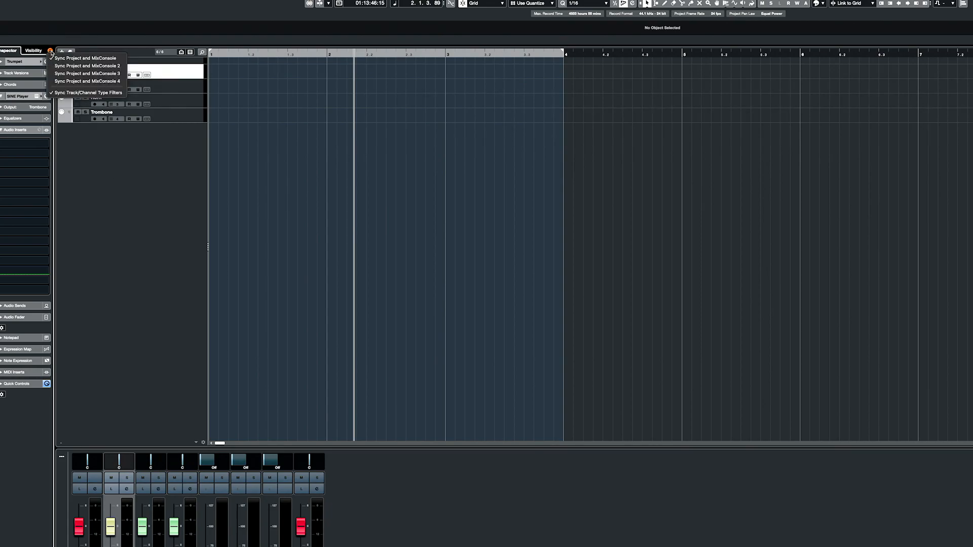
pyautogui.click(126, 212)
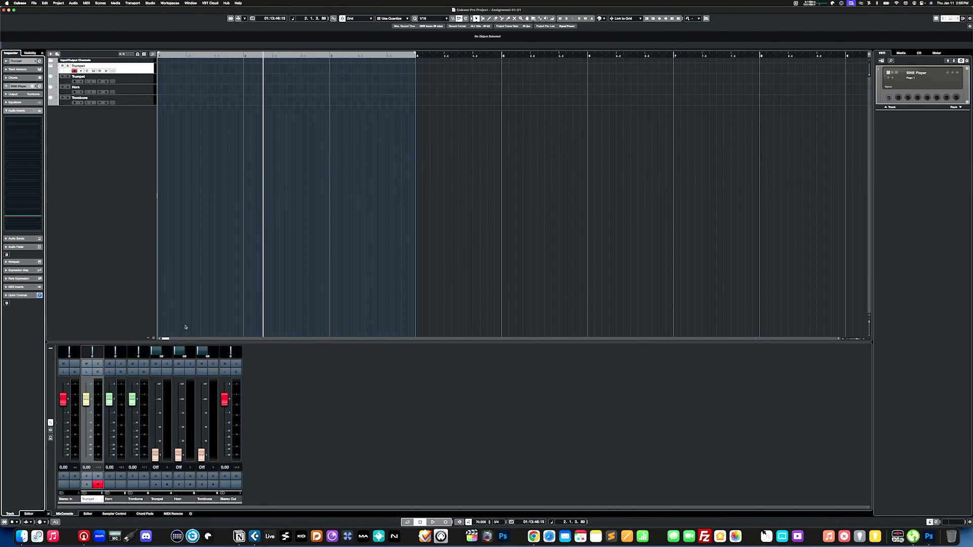
# Reopen the MixConsole window, hide the MIDI channels with the channel type filter and close the window.
pyautogui.click(154, 4)
pyautogui.click(155, 10)
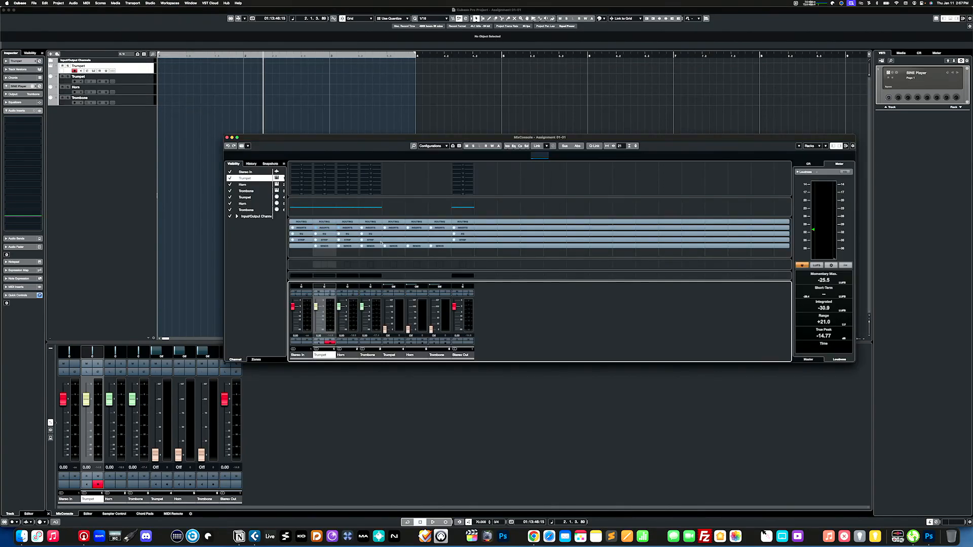
pyautogui.click(459, 147)
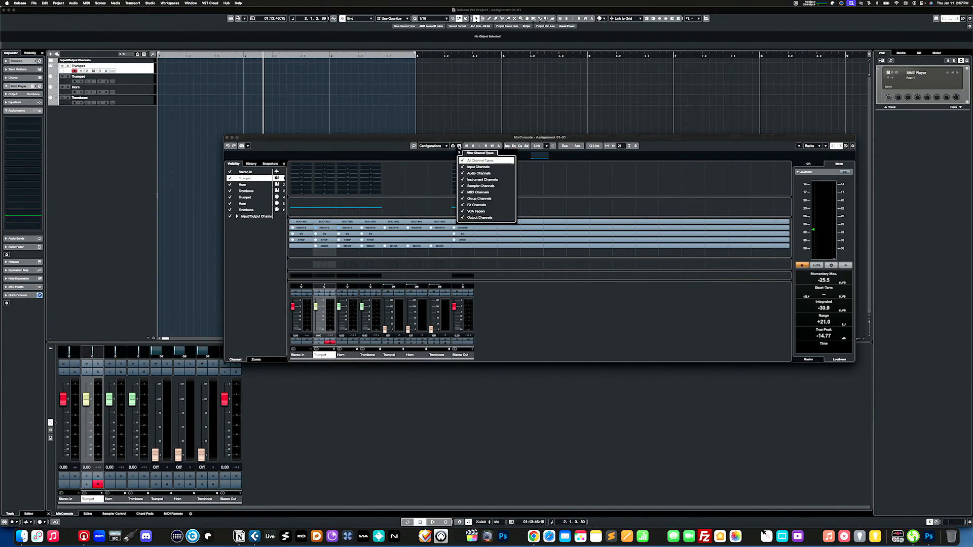
pyautogui.click(462, 193)
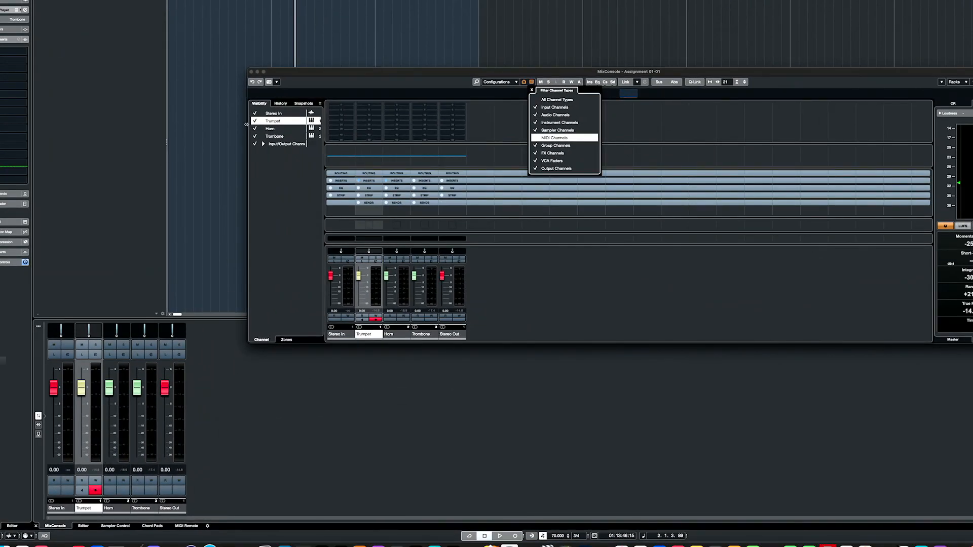
pyautogui.click(251, 72)
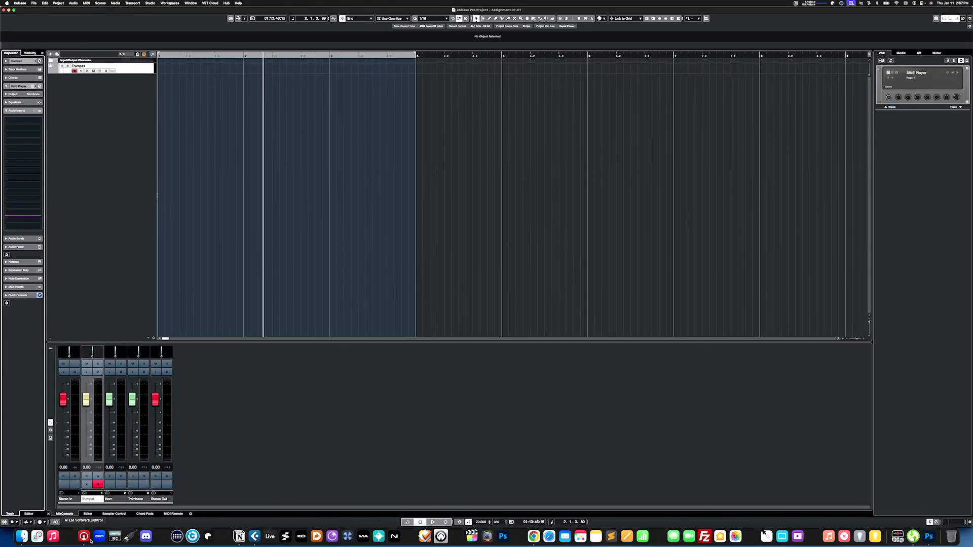
# Select the Horn and Trumpet mixer channels in turn, then collapse the Trumpet track's audio inserts and switch its output selector to Horn.
pyautogui.click(111, 500)
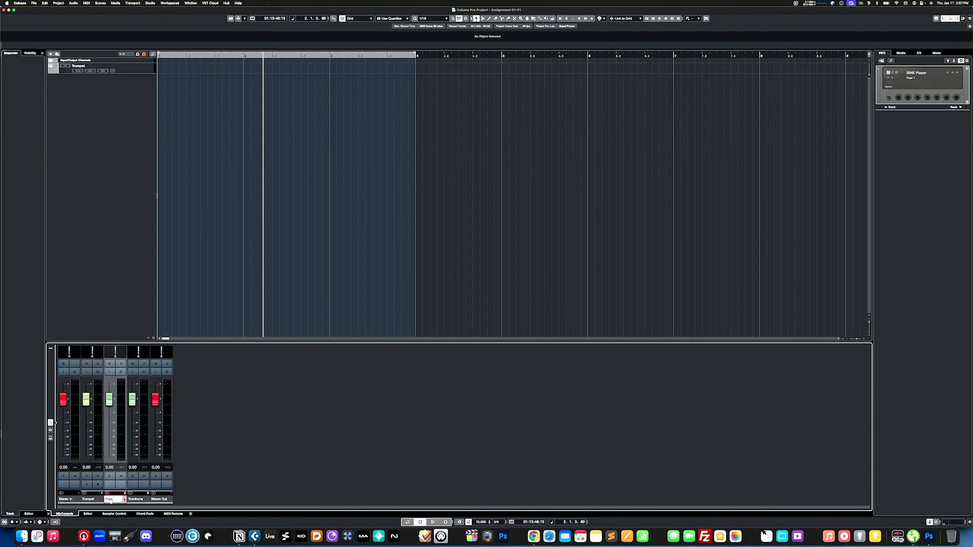
pyautogui.click(94, 501)
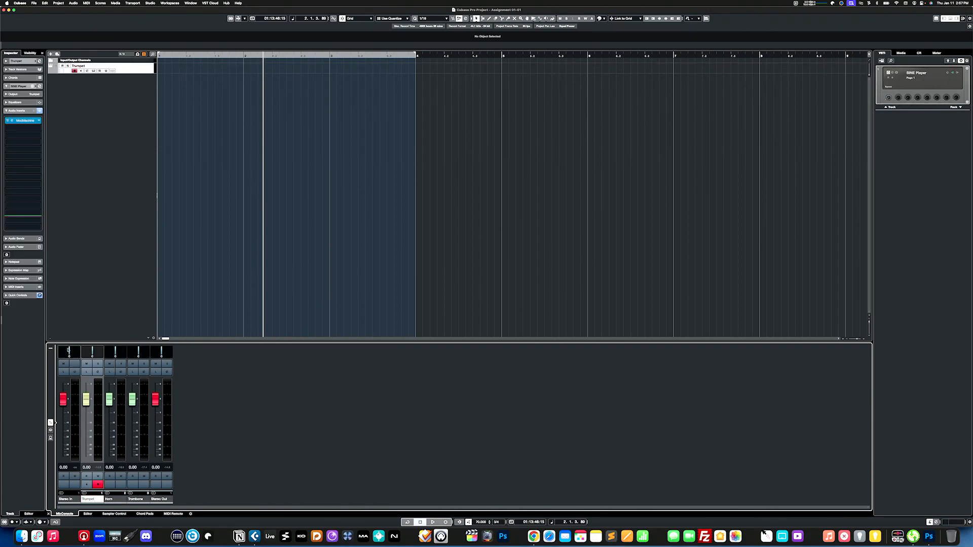
pyautogui.click(134, 70)
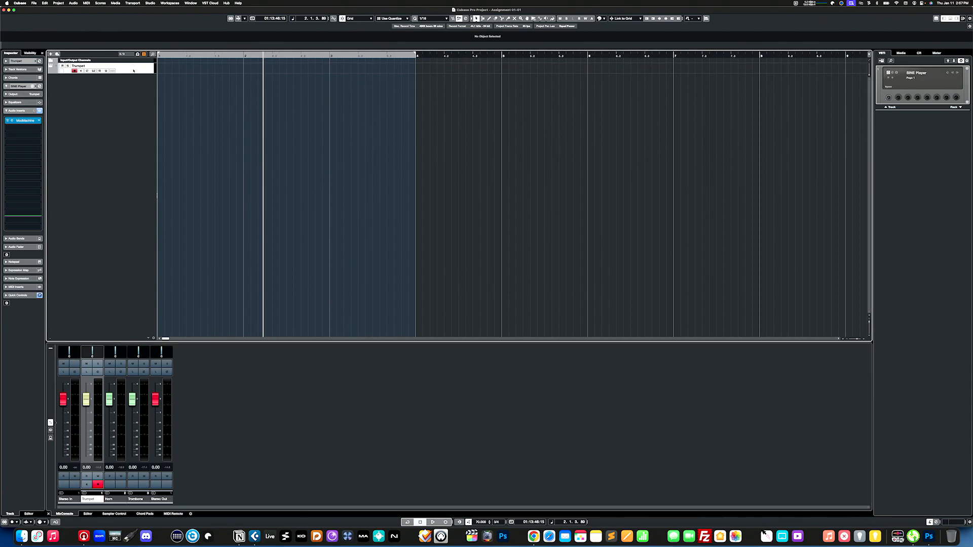
pyautogui.click(6, 86)
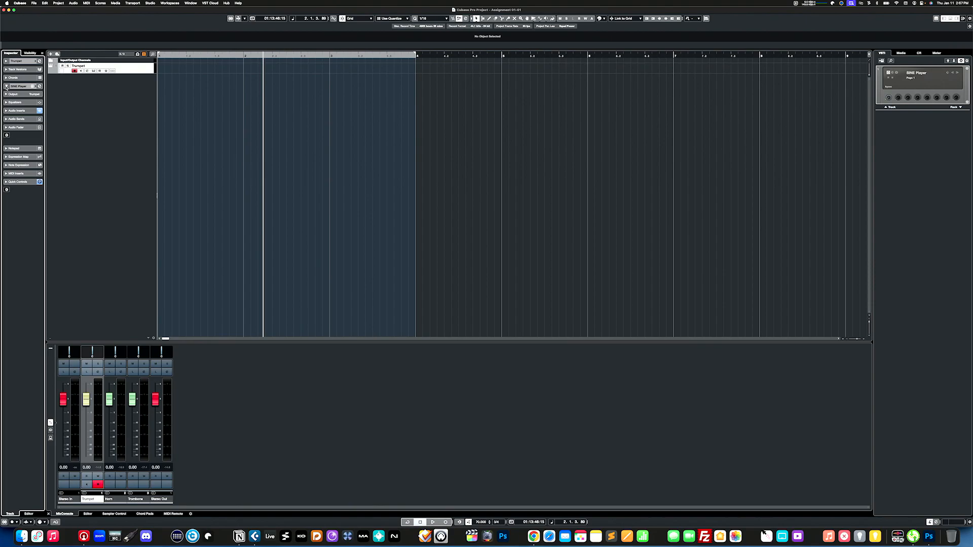
pyautogui.click(35, 95)
pyautogui.click(29, 100)
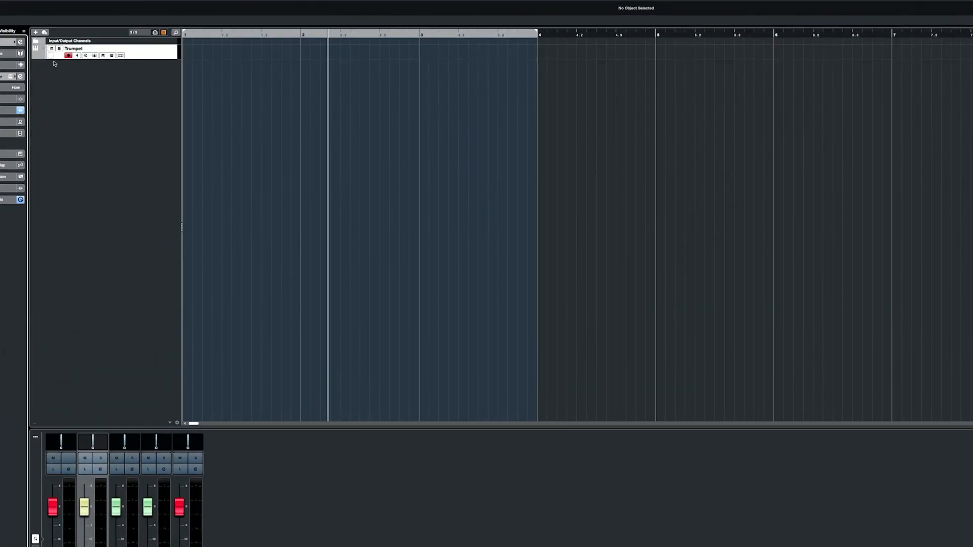
# Turn off Sync Track/Channel Type Filters and show the MIDI channels in the MixConsole window.
pyautogui.click(24, 31)
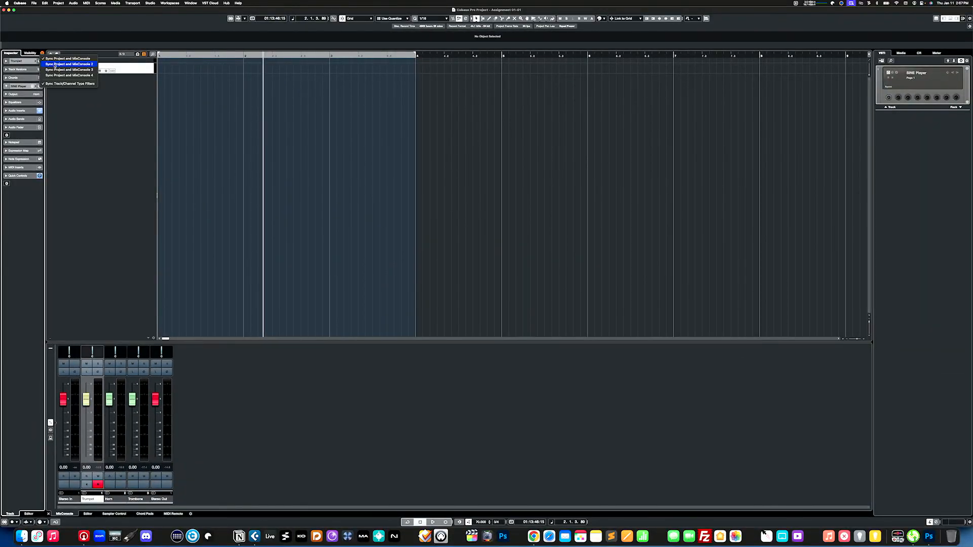
pyautogui.click(51, 85)
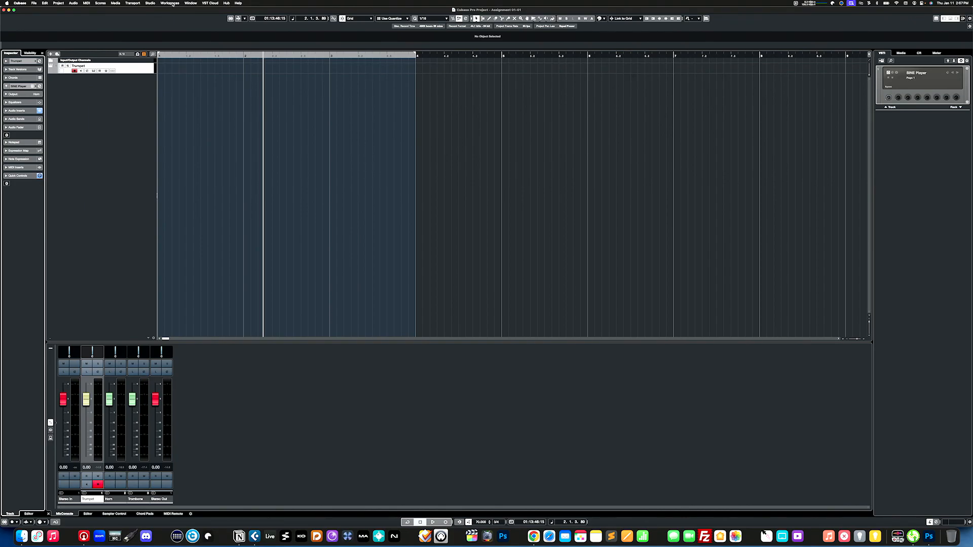
pyautogui.click(150, 3)
pyautogui.click(154, 19)
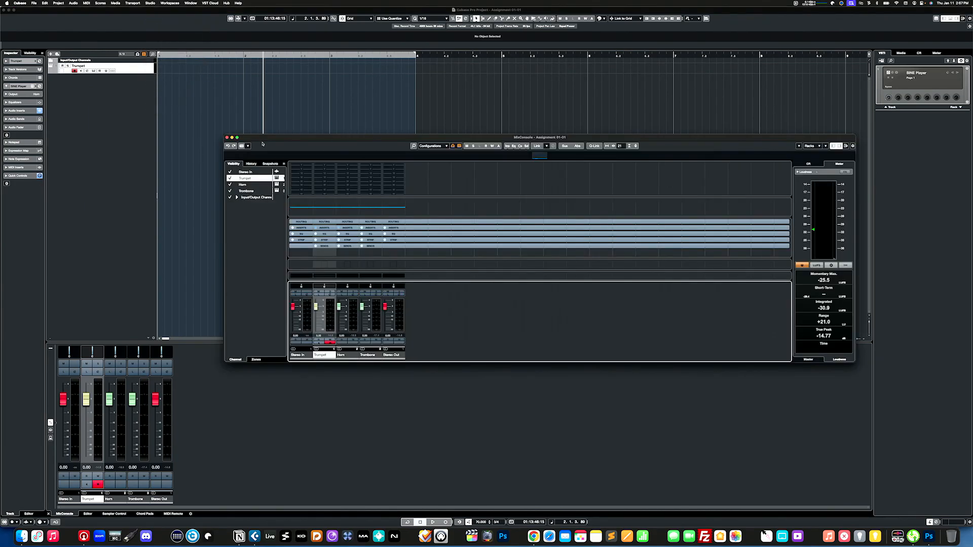
pyautogui.click(458, 147)
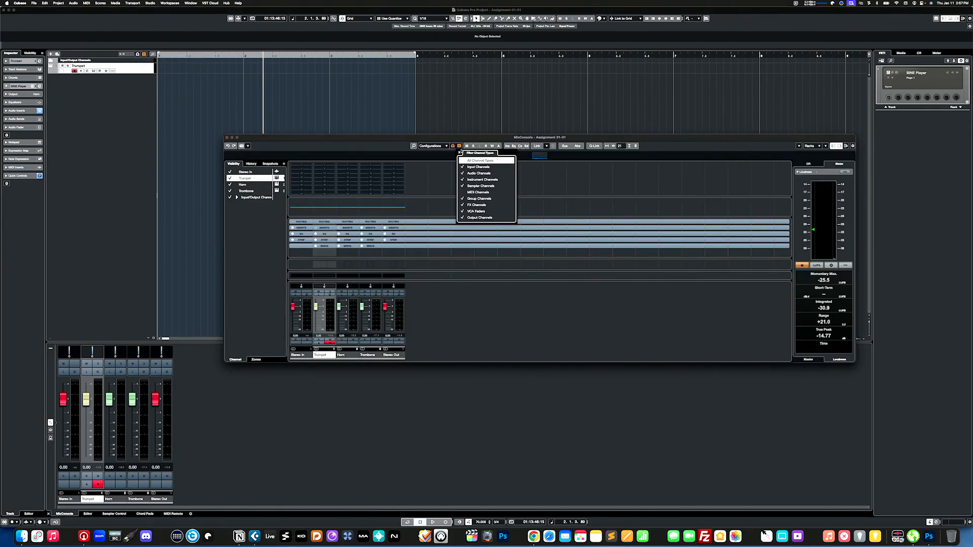
pyautogui.click(462, 193)
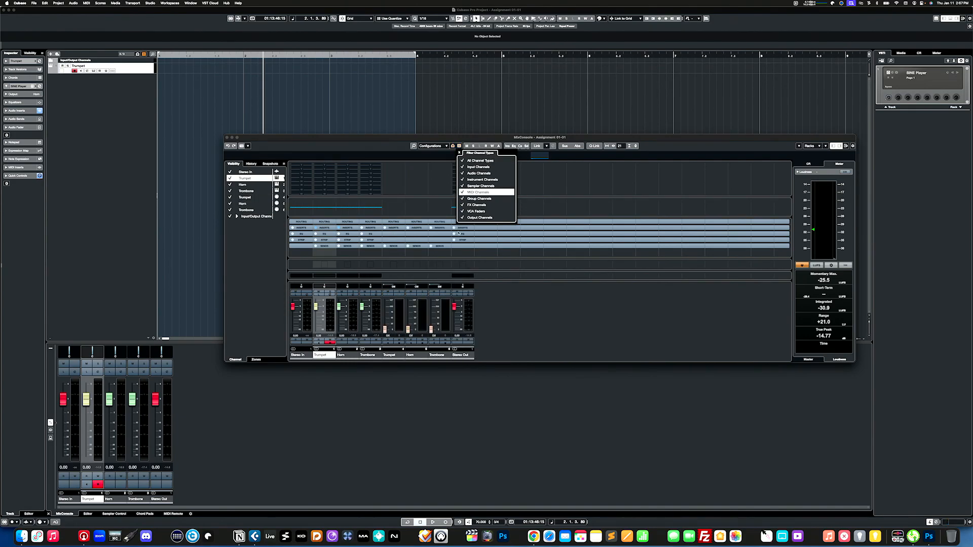
# Return to the project window and turn off Sync Project and MixConsole.
pyautogui.click(123, 122)
pyautogui.click(42, 53)
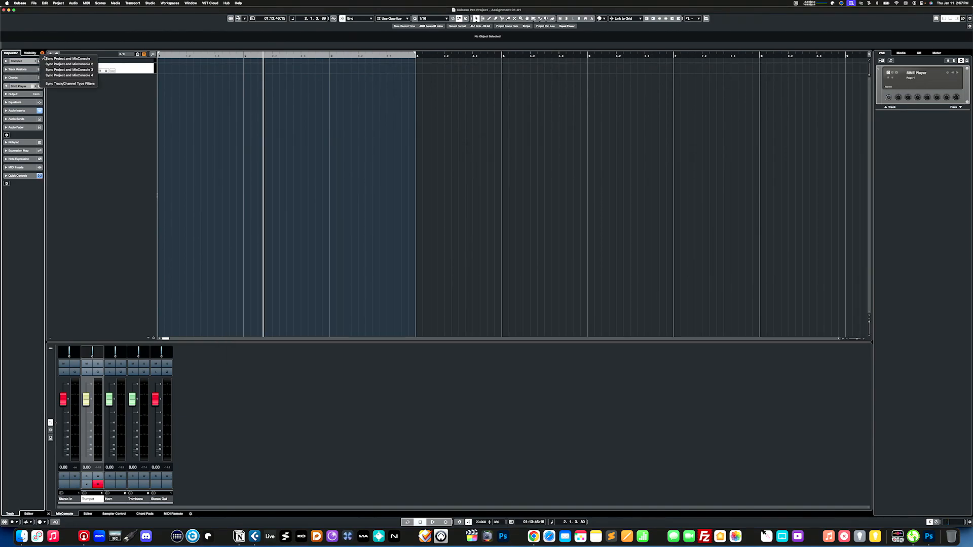
pyautogui.click(49, 59)
pyautogui.rightClick(75, 111)
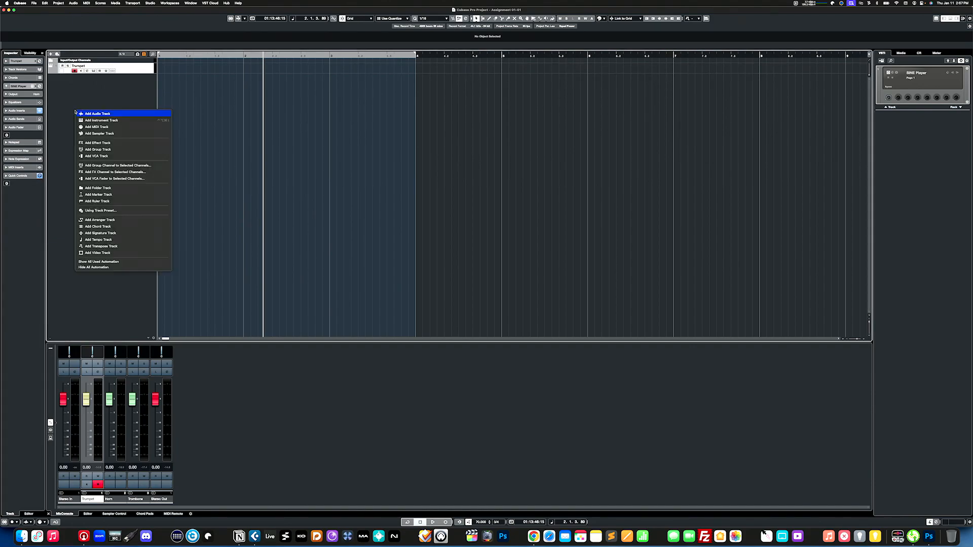
pyautogui.click(61, 127)
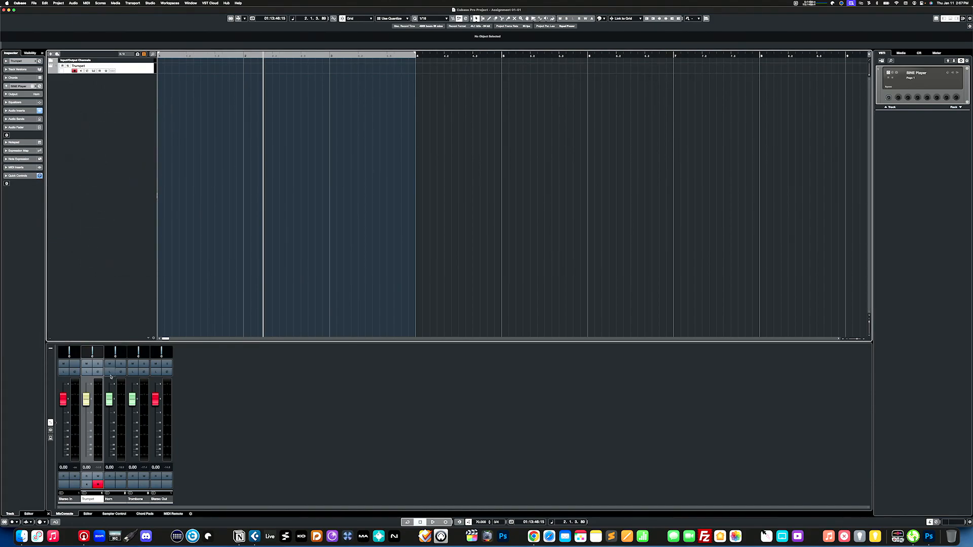
pyautogui.click(42, 53)
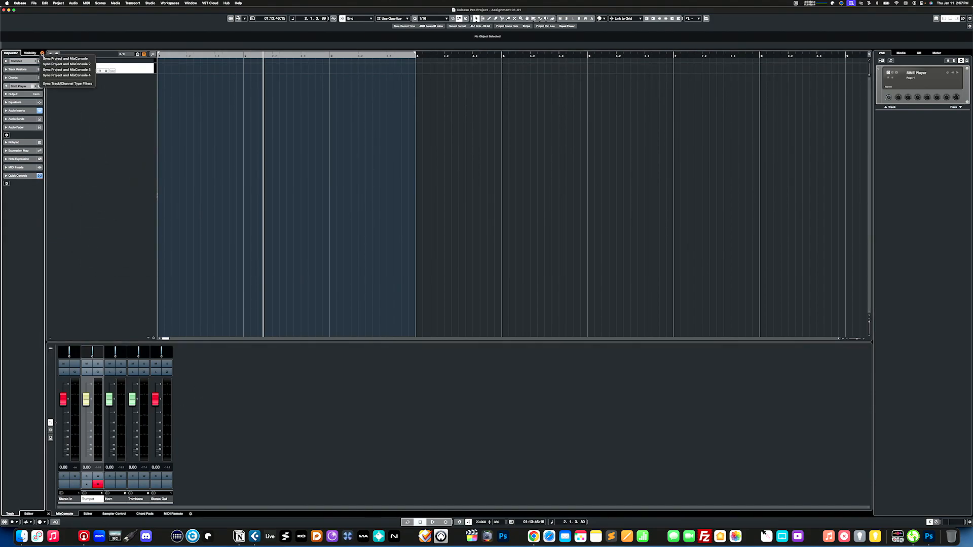
pyautogui.click(71, 137)
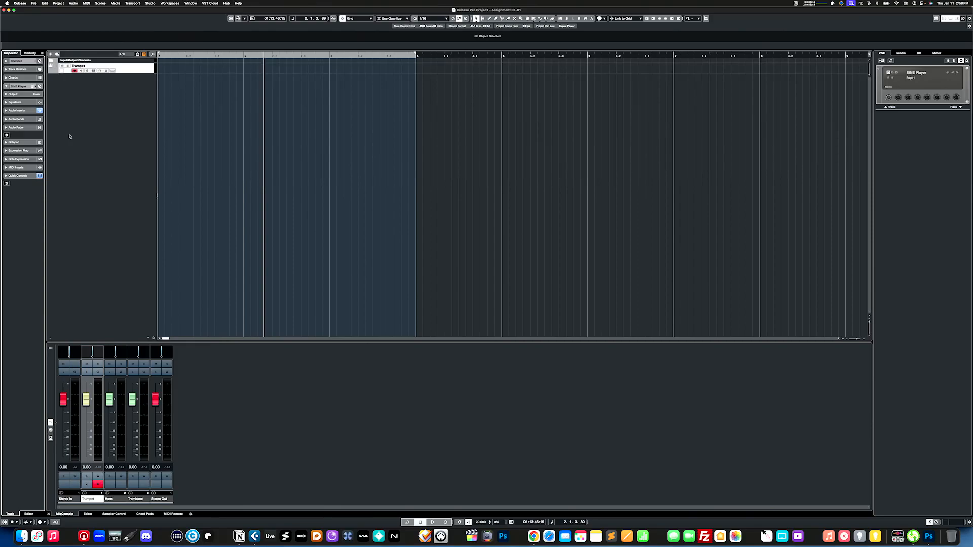
# Open the MixConsole window, select the Trumpet, Horn and Trombone MIDI channels in turn to monitor them, and close the window.
pyautogui.click(171, 4)
pyautogui.click(154, 19)
pyautogui.click(391, 355)
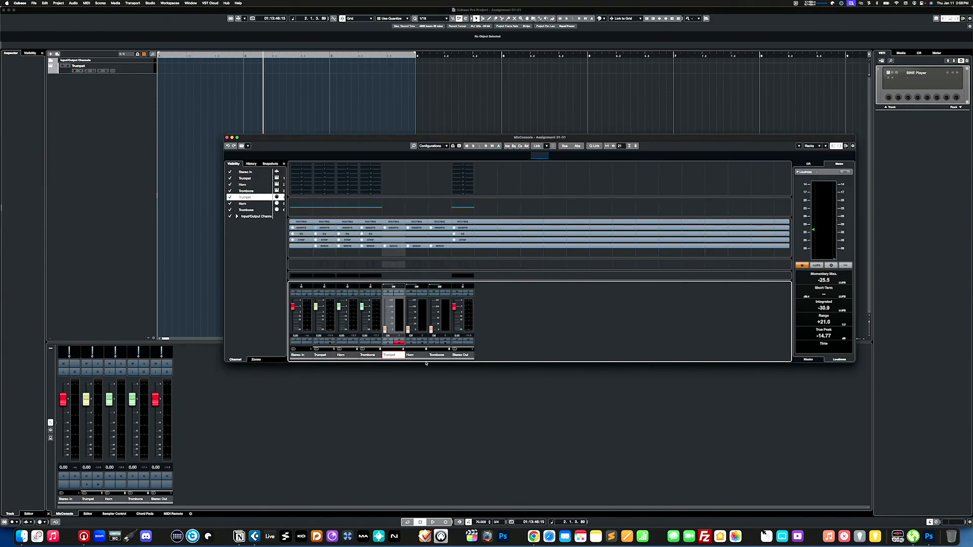
pyautogui.click(412, 355)
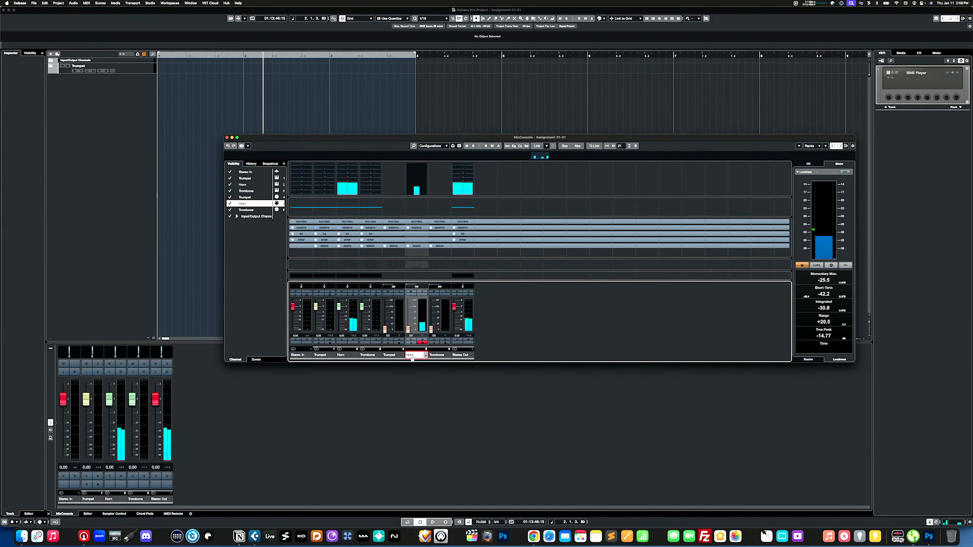
pyautogui.click(397, 355)
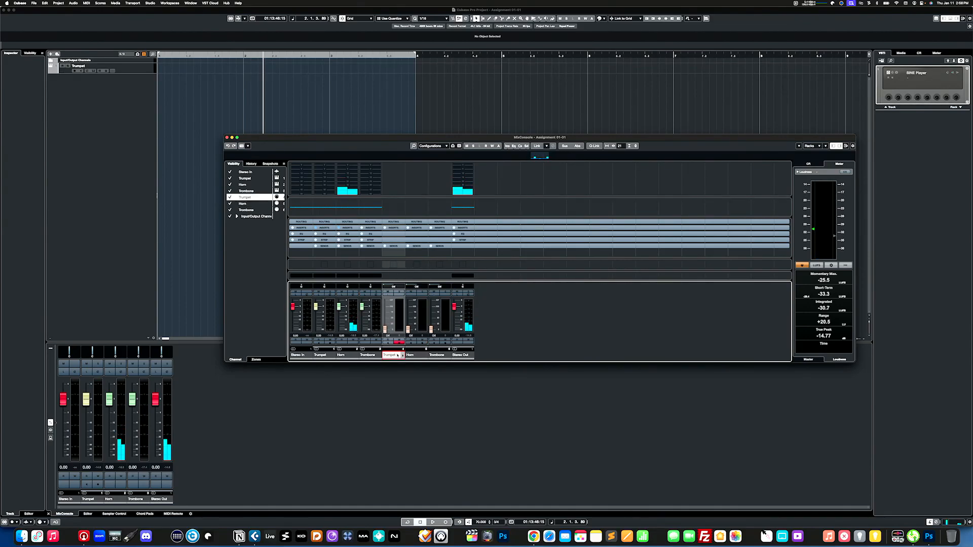
pyautogui.click(439, 355)
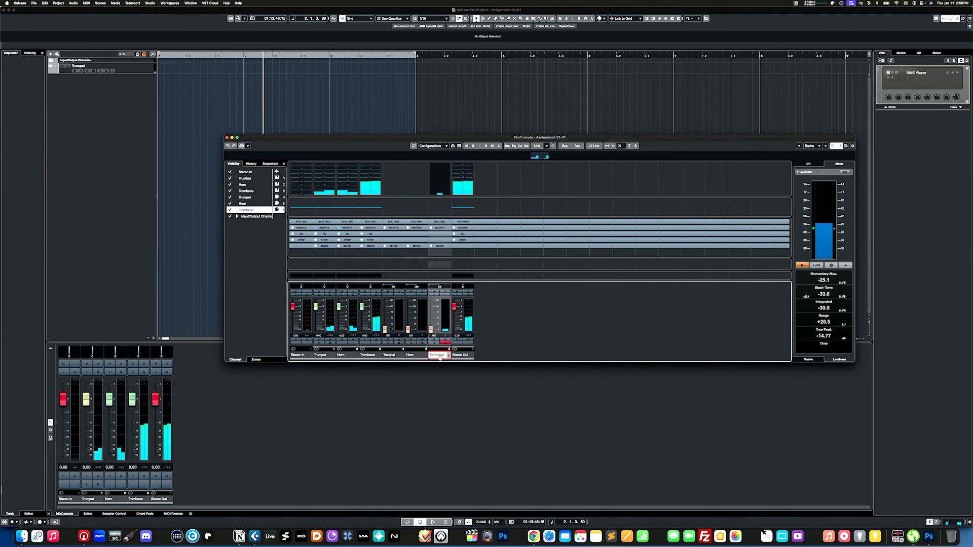
pyautogui.press('F3')
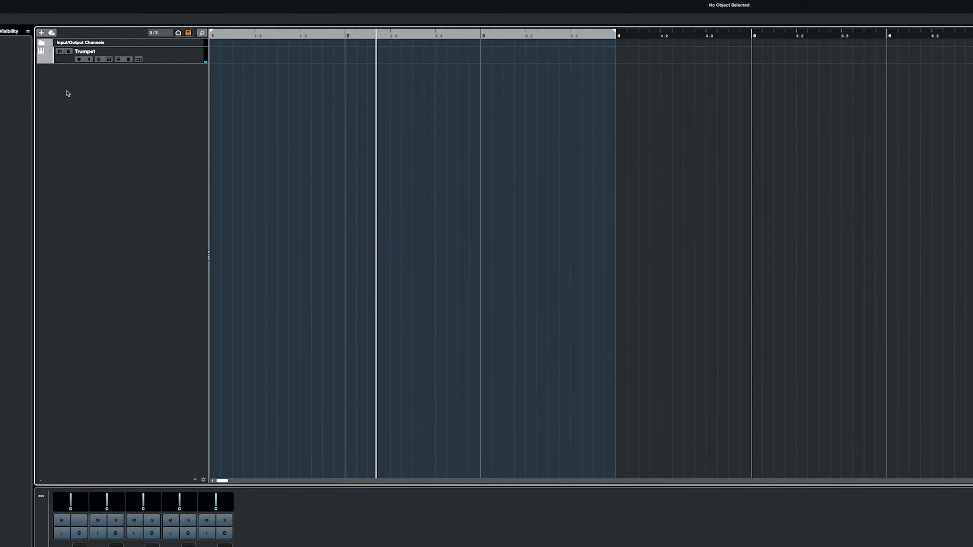
# Select the Trumpet instrument track and show the MIDI tracks in the project's track list with the track type filter.
pyautogui.click(164, 55)
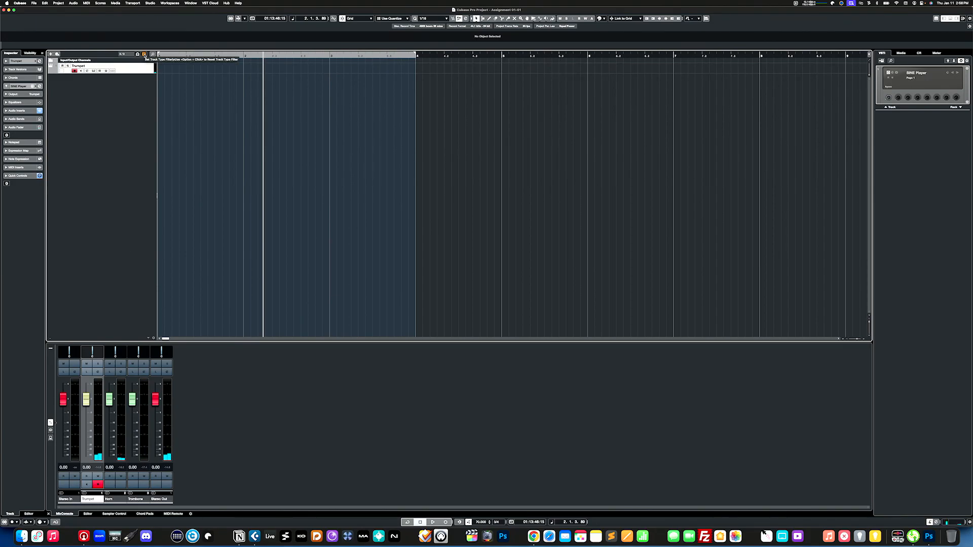
pyautogui.click(145, 54)
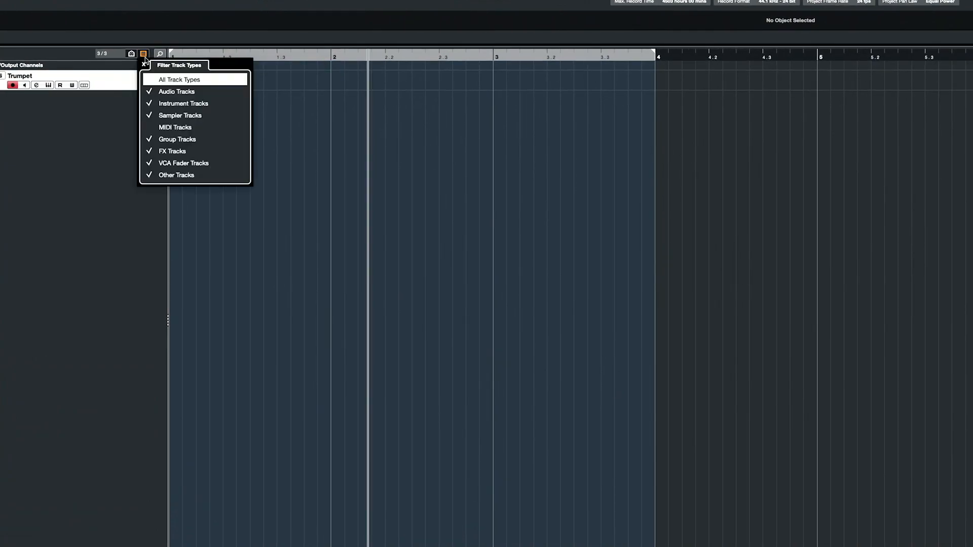
pyautogui.click(151, 128)
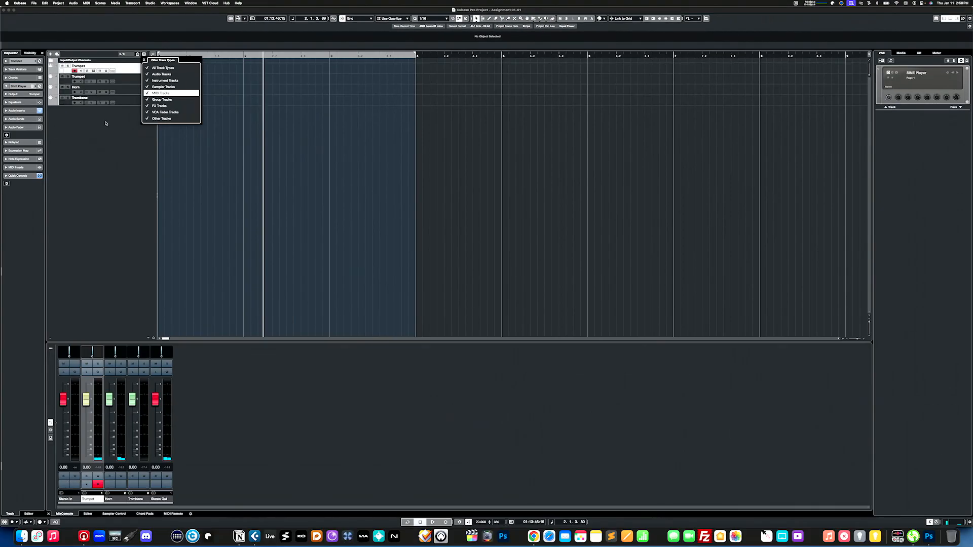
pyautogui.click(42, 54)
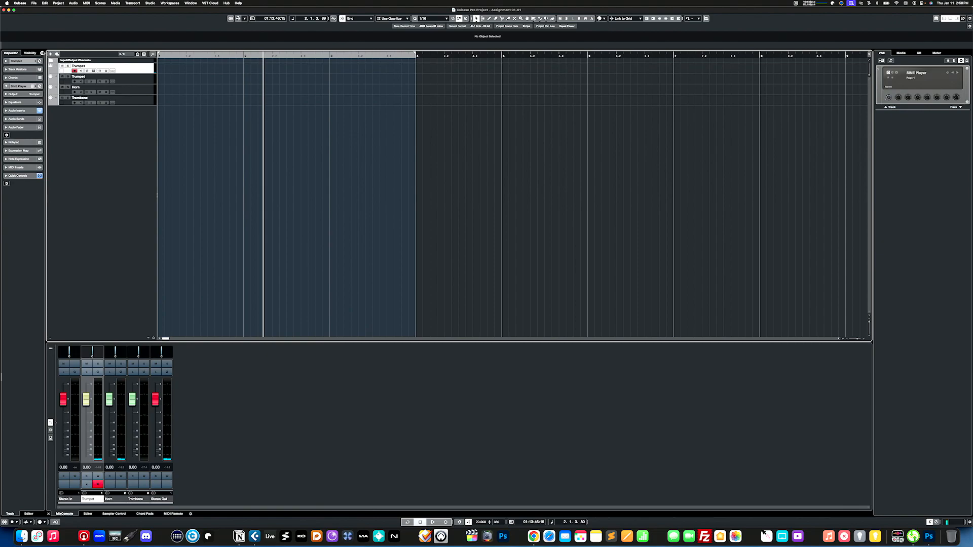
# Turn on Sync Project and MixConsole and Sync Track/Channel Type Filters, and check that both options are enabled.
pyautogui.click(43, 54)
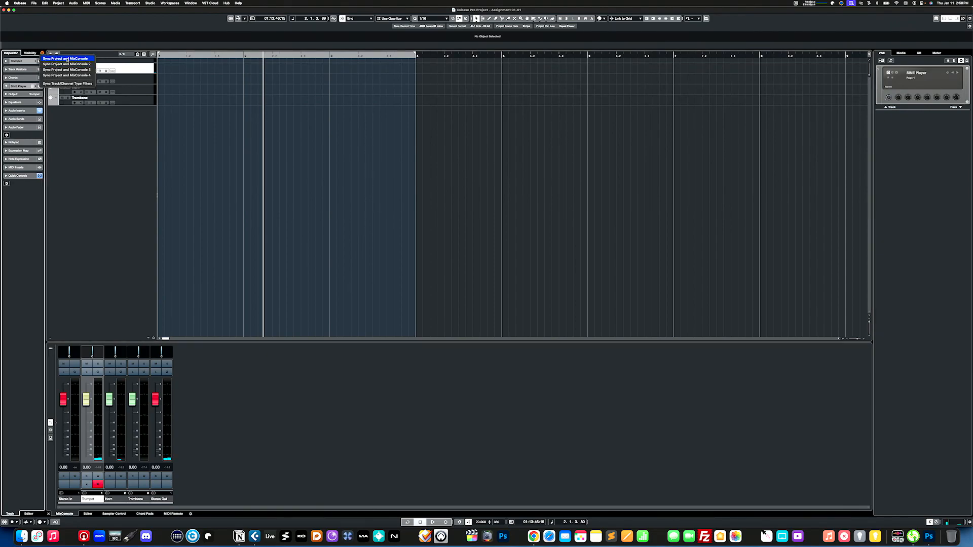
pyautogui.click(66, 59)
pyautogui.click(42, 54)
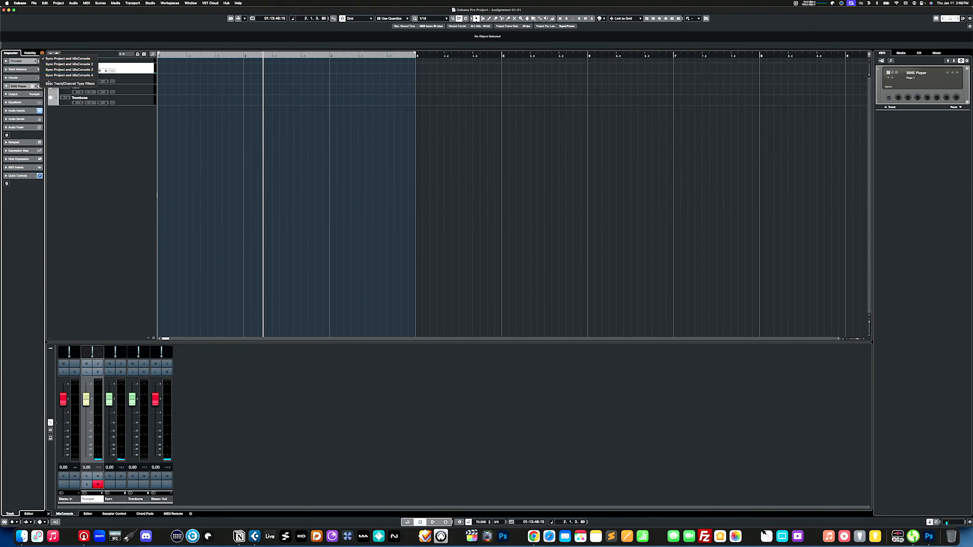
pyautogui.click(51, 83)
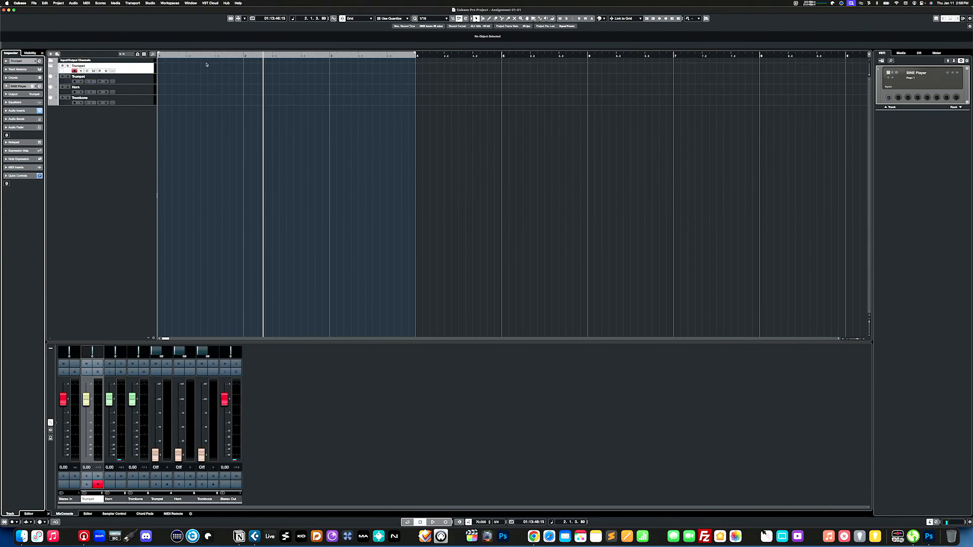
pyautogui.click(42, 54)
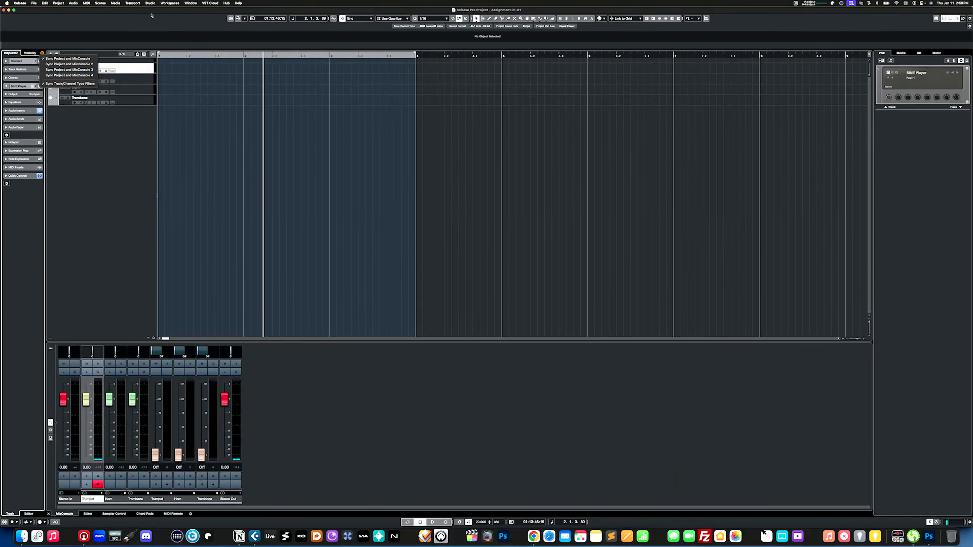
pyautogui.click(150, 3)
pyautogui.click(150, 3)
pyautogui.click(156, 24)
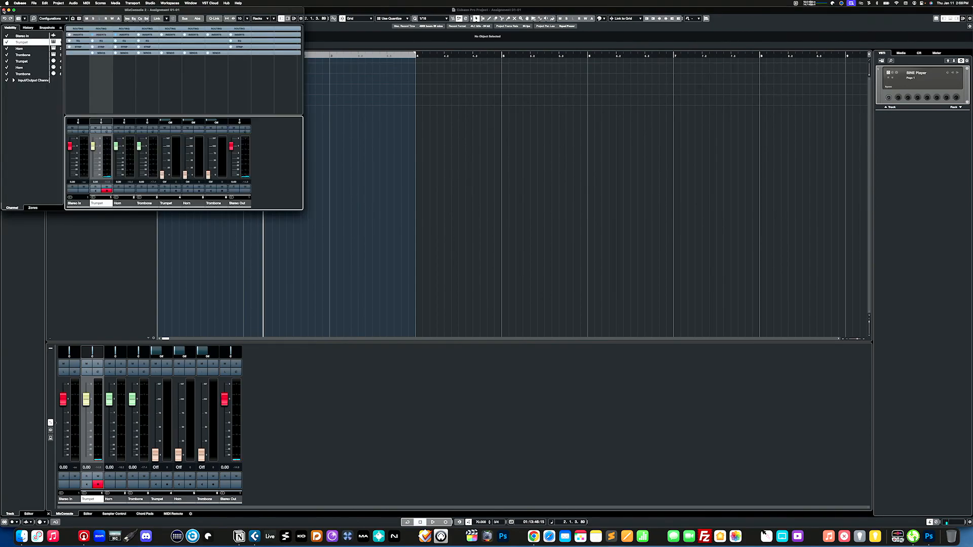
pyautogui.click(4, 10)
# Open the main MixConsole window, hide the MIDI channels with the channel type filter and close the window.
pyautogui.click(151, 3)
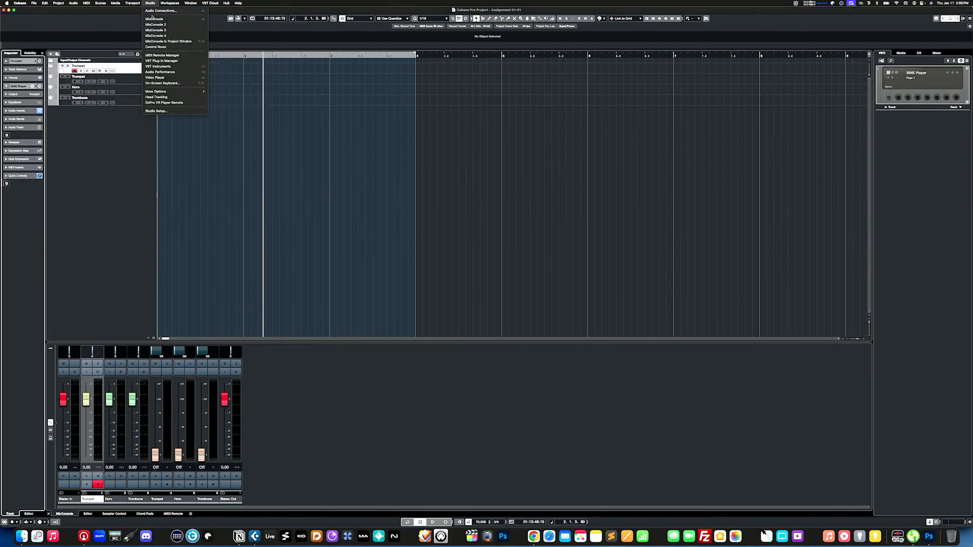
pyautogui.click(157, 19)
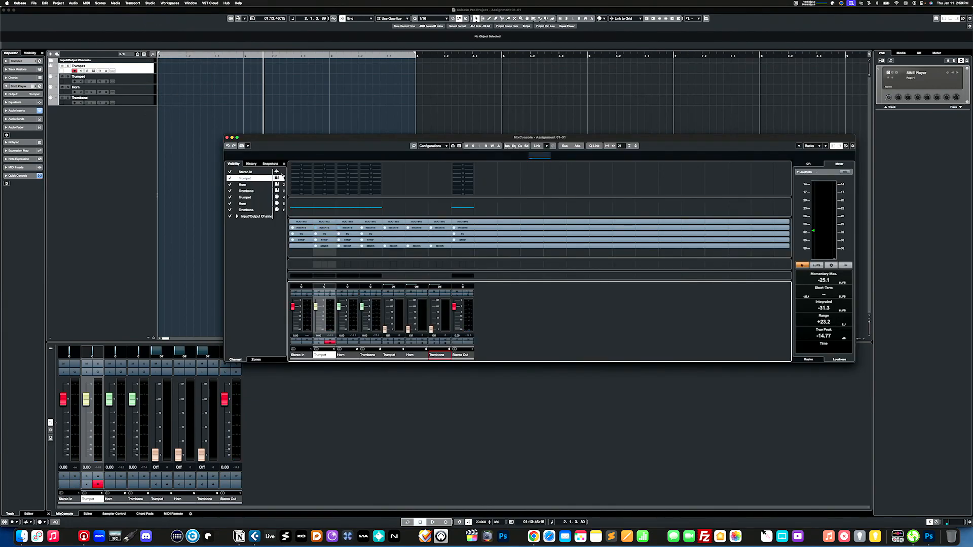
pyautogui.click(459, 146)
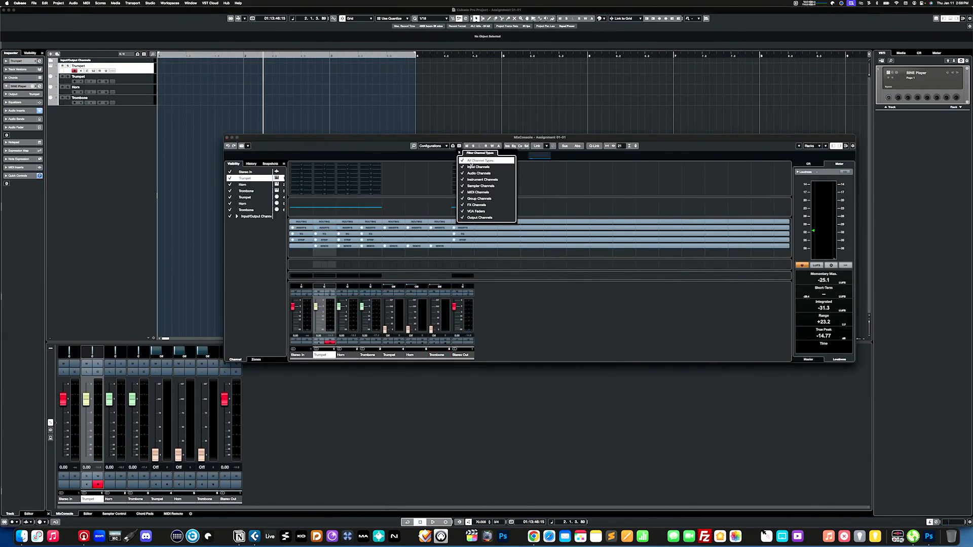
pyautogui.click(462, 193)
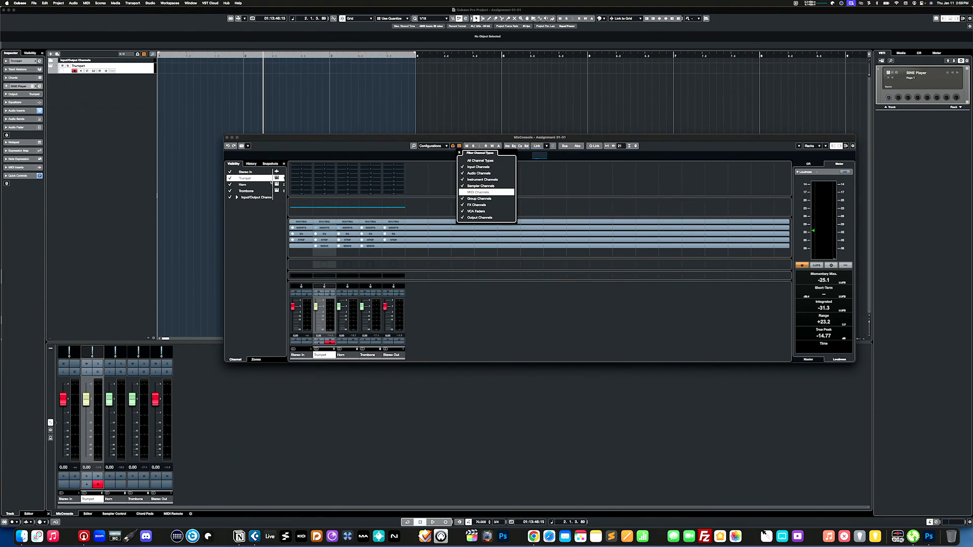
pyautogui.click(227, 138)
pyautogui.click(227, 137)
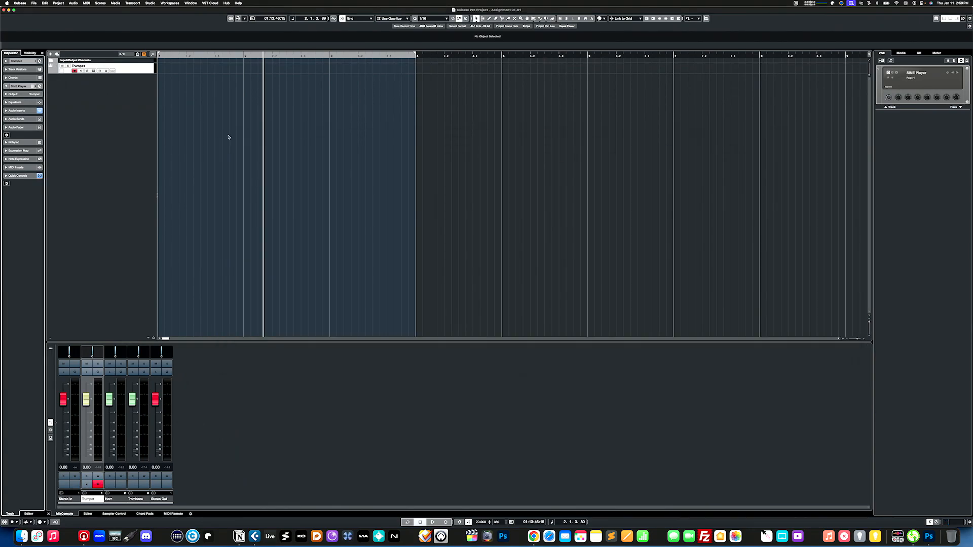
# Show the MIDI tracks again using the track type filter in the project window.
pyautogui.click(144, 54)
pyautogui.click(148, 94)
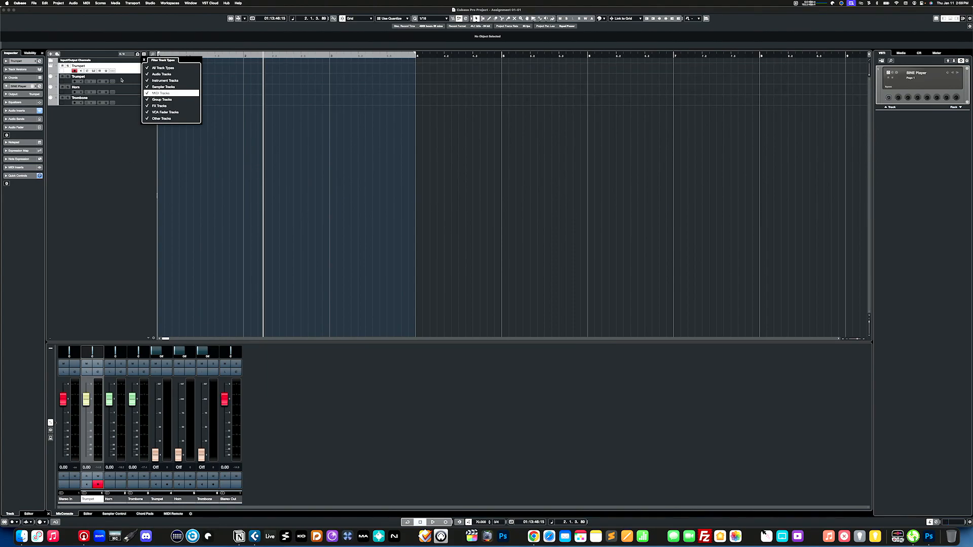
pyautogui.click(125, 79)
# Select the MIDI tracks in turn, return to the Trumpet instrument track and view its output choices in the Inspector without changing them.
pyautogui.click(126, 79)
pyautogui.click(133, 98)
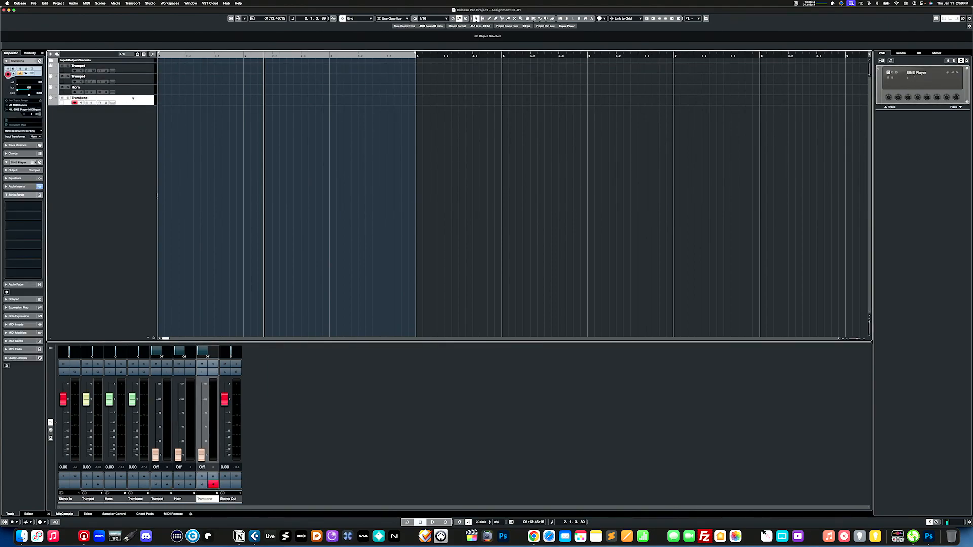
pyautogui.click(133, 91)
pyautogui.click(136, 71)
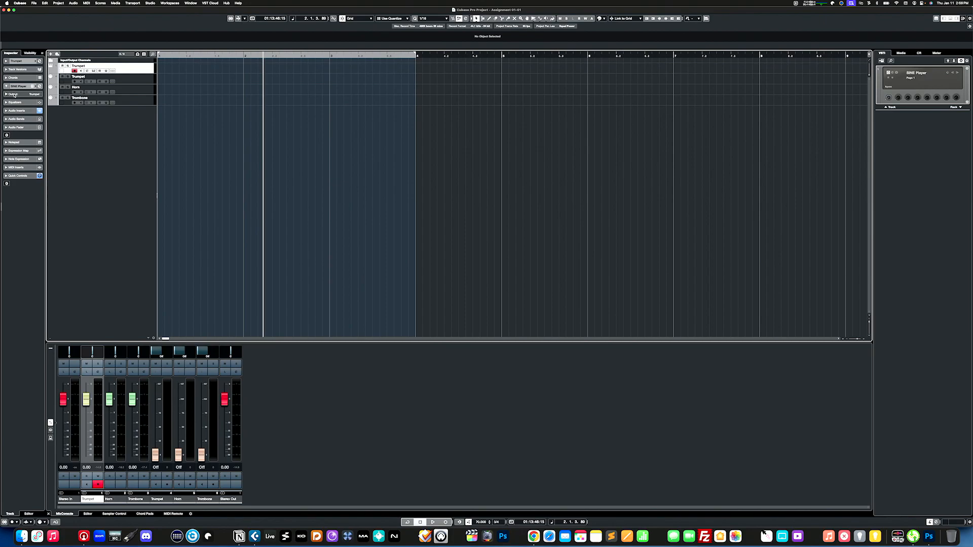
pyautogui.click(30, 95)
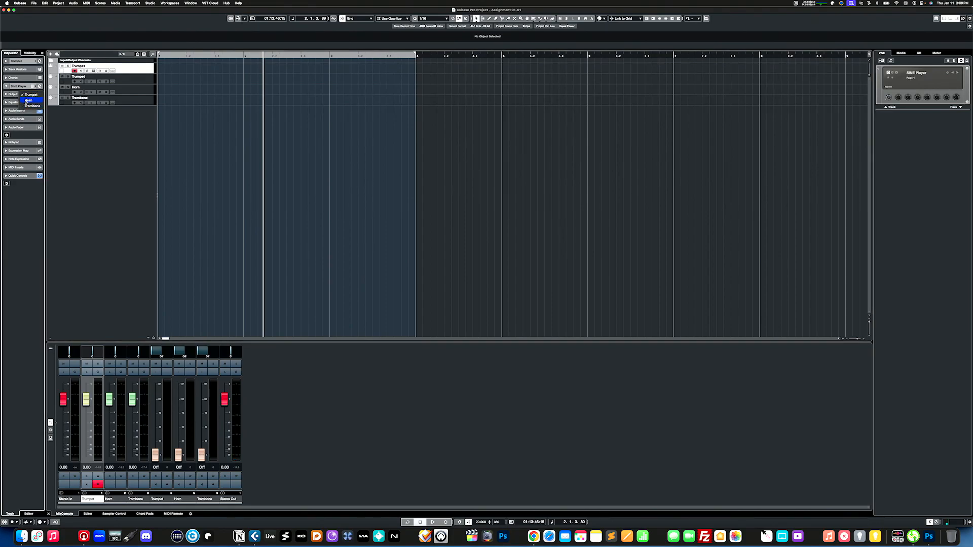
pyautogui.click(79, 151)
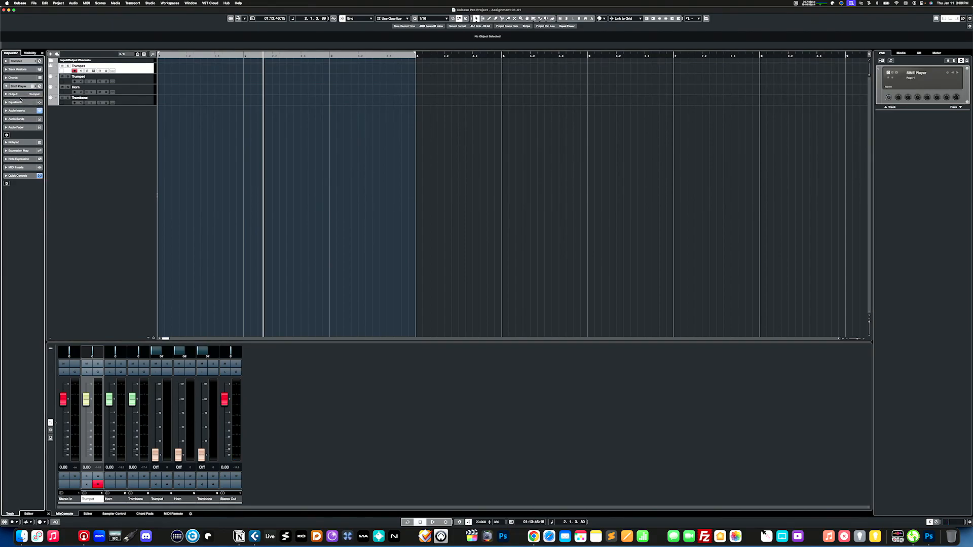